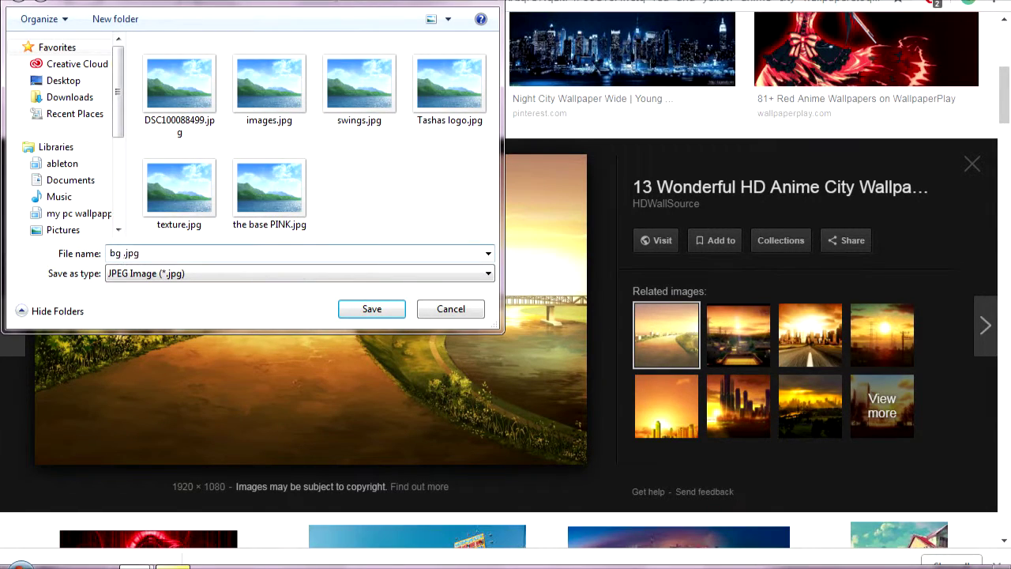
Step: Save the yellow anime city wallpaper as a JPEG named "bg city yellow"
type("bg city yel")
key("Return")
key("Escape")
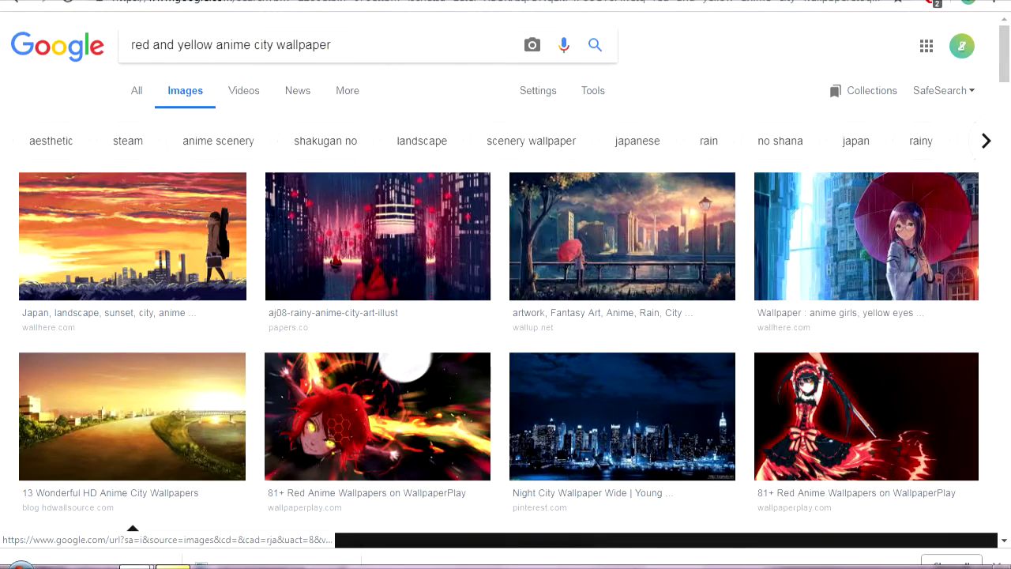
Step: Search Google Images for "red and yellow anime character" and open the chibi Mordred strap picture
key("Return")
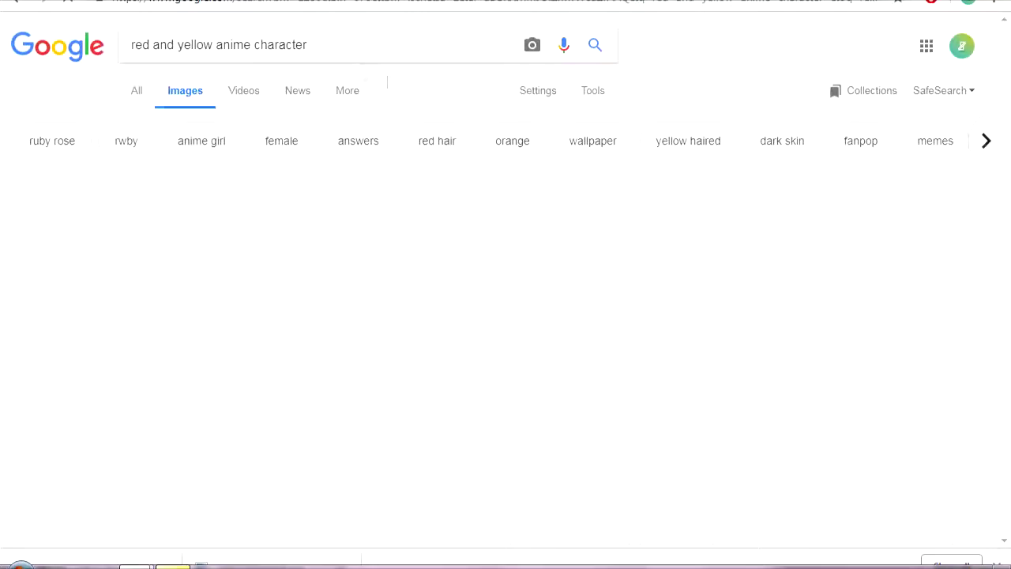
scroll(554, 261, "down", 6)
scroll(553, 261, "down", 15)
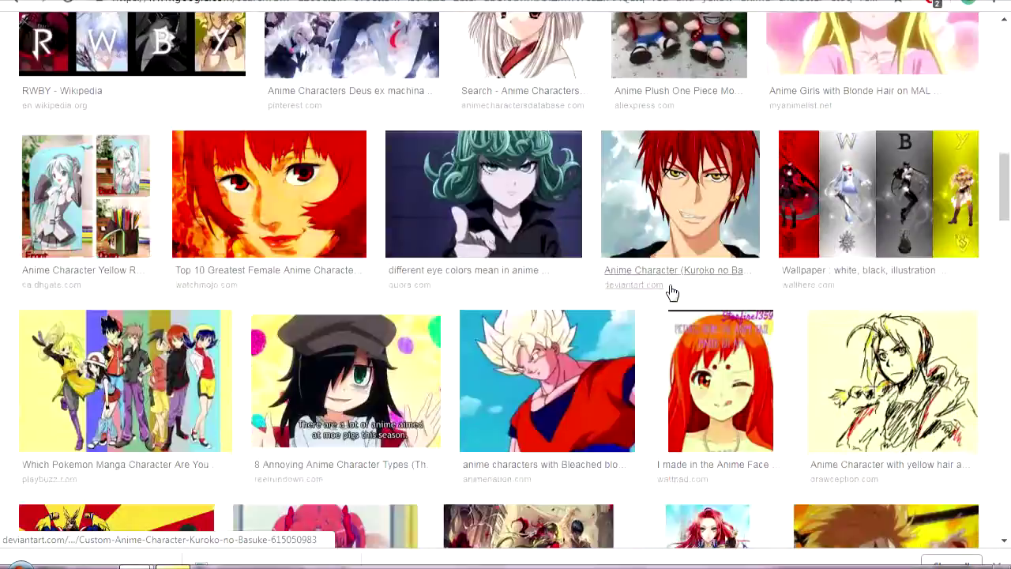
scroll(701, 329, "down", 20)
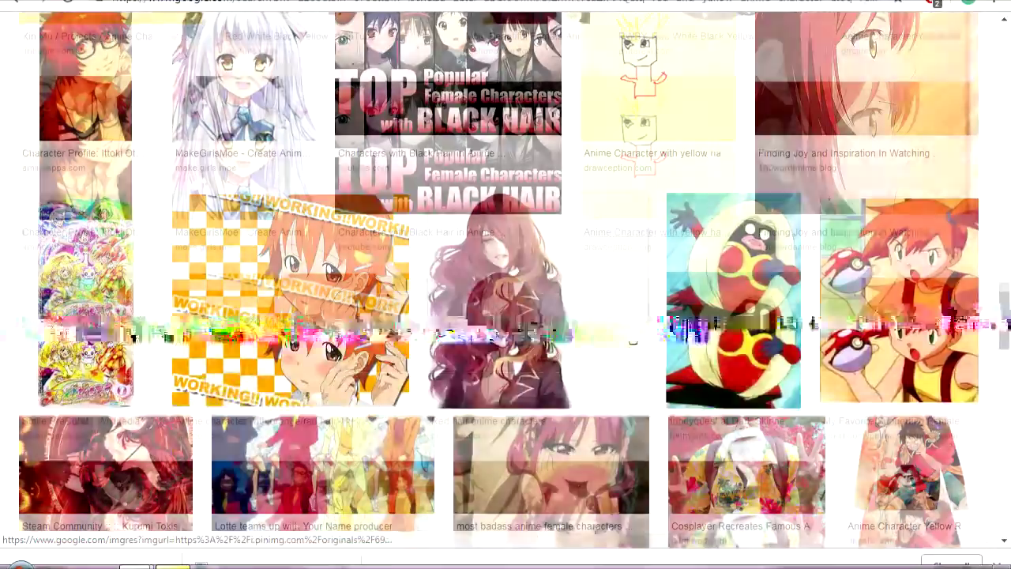
scroll(644, 338, "down", 10)
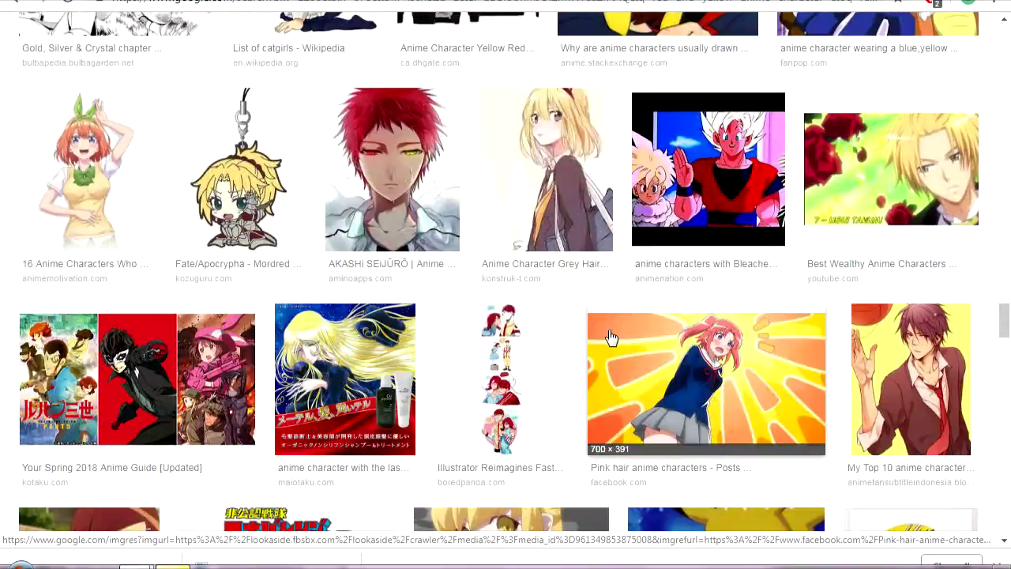
left_click(237, 182)
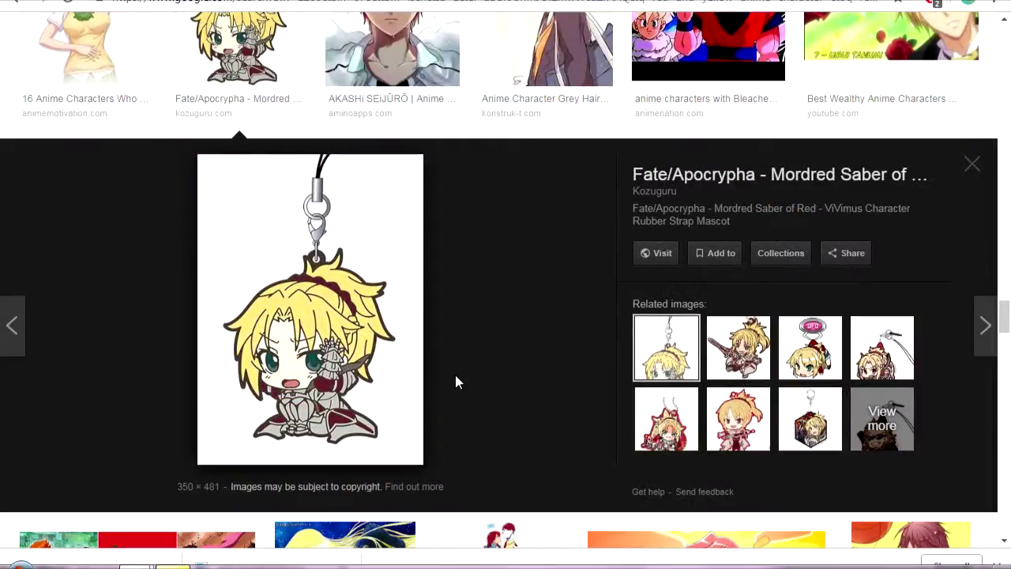
scroll(579, 359, "down", 6)
scroll(579, 360, "up", 5)
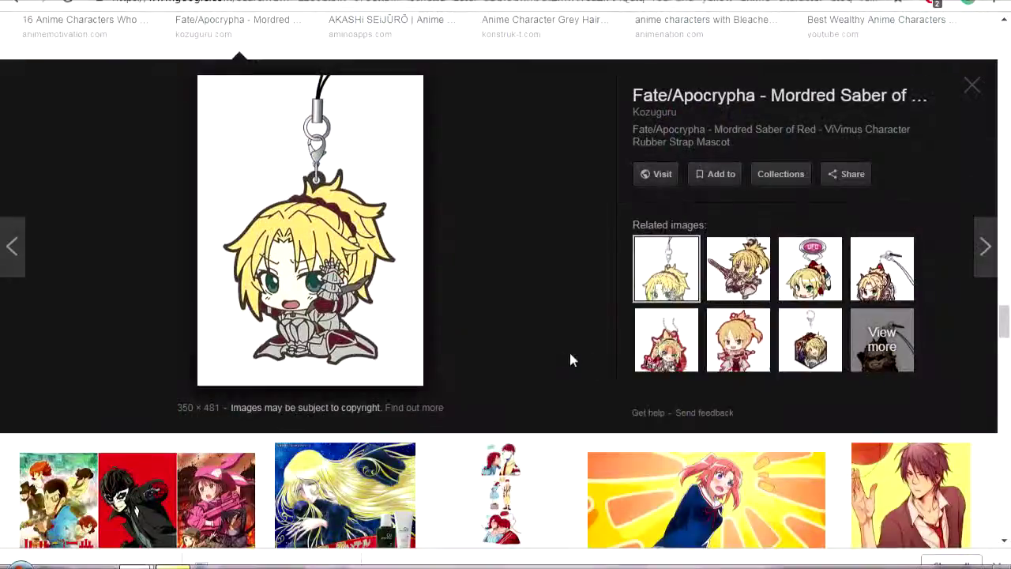
Step: Save the chibi Mordred strap picture as a JPEG named "yellow character"
right_click(381, 277)
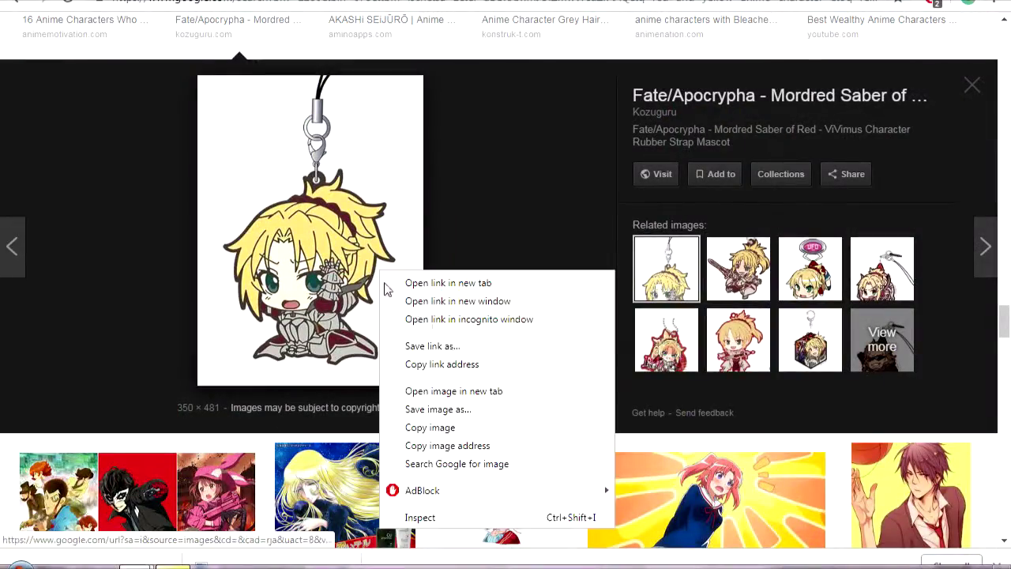
scroll(461, 320, "down", 10)
scroll(461, 320, "up", 10)
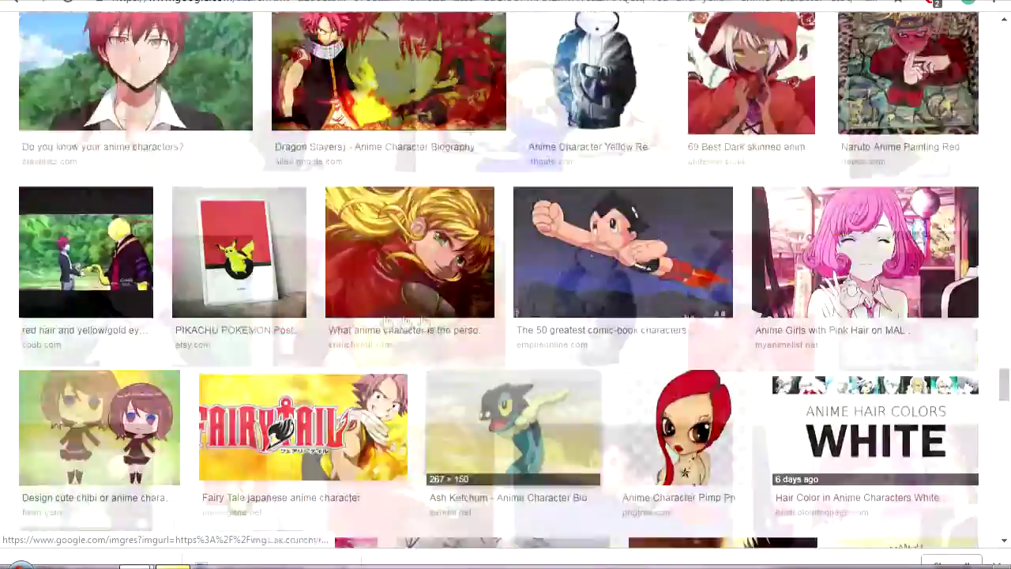
right_click(336, 174)
left_click(372, 312)
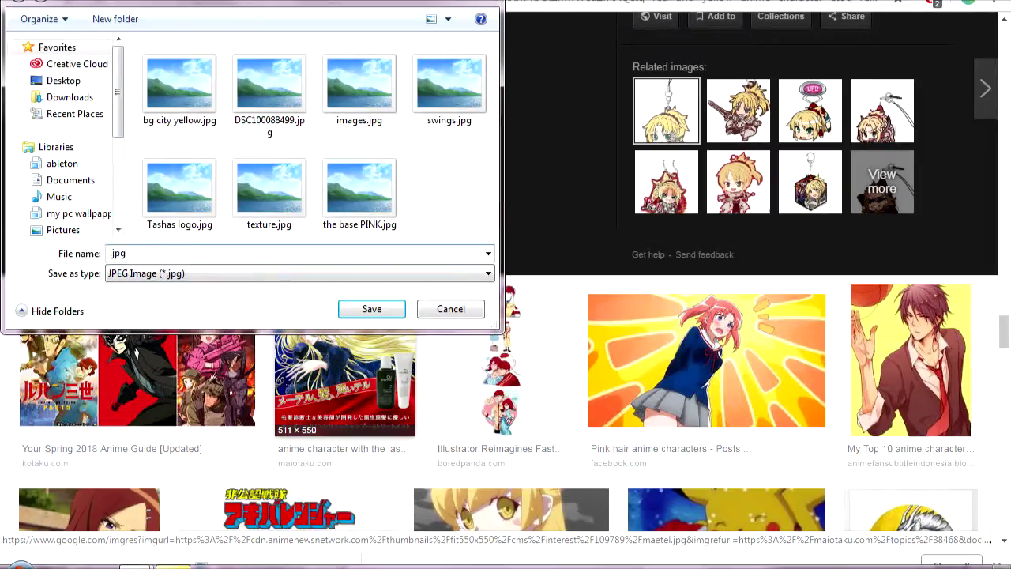
type("yellow charac")
key("Return")
Step: Find the zerochan picture of Edward Elric in the red coat and save it as "edward fma.jpg"
scroll(542, 343, "down", 15)
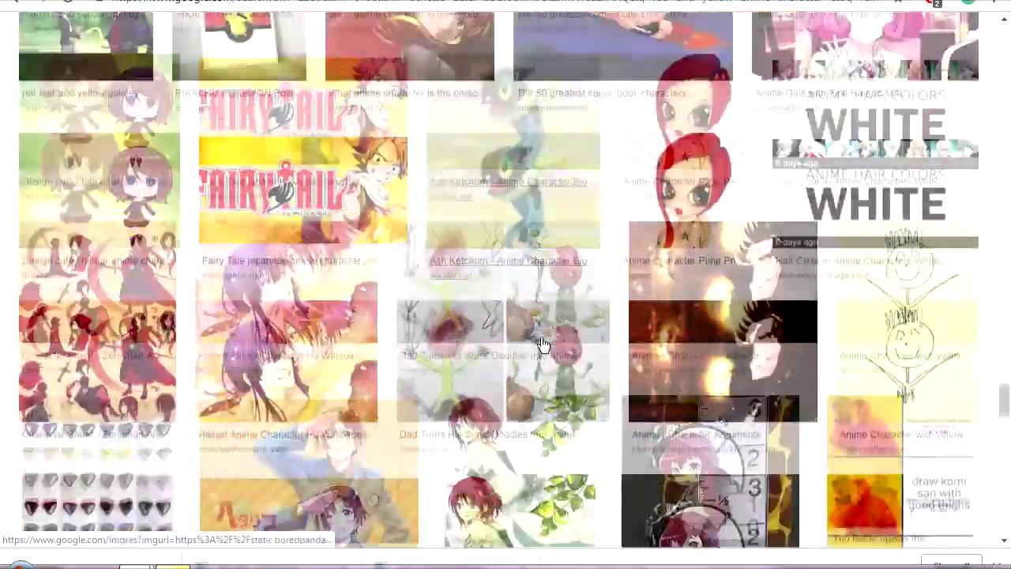
scroll(656, 274, "down", 20)
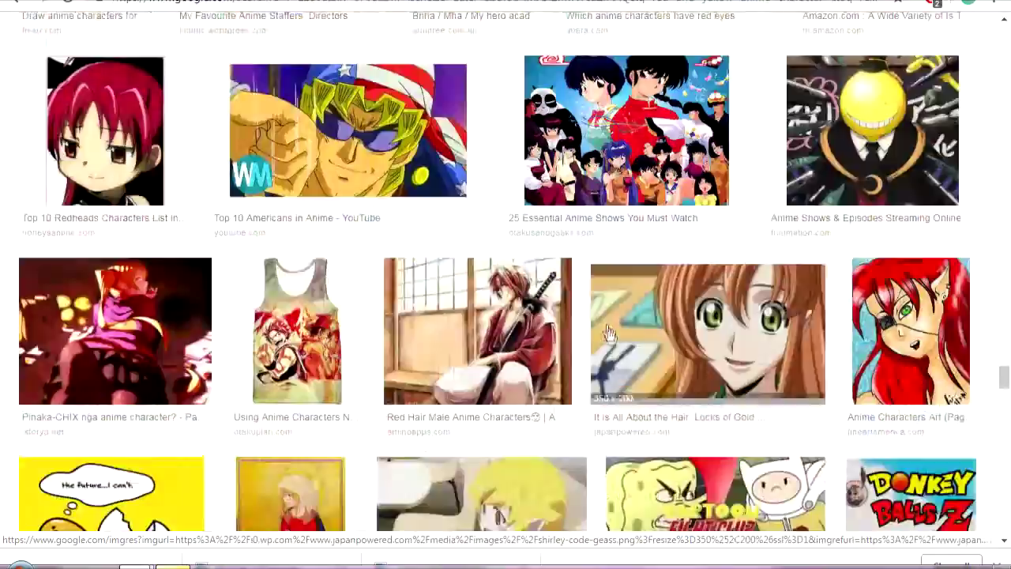
scroll(461, 320, "down", 10)
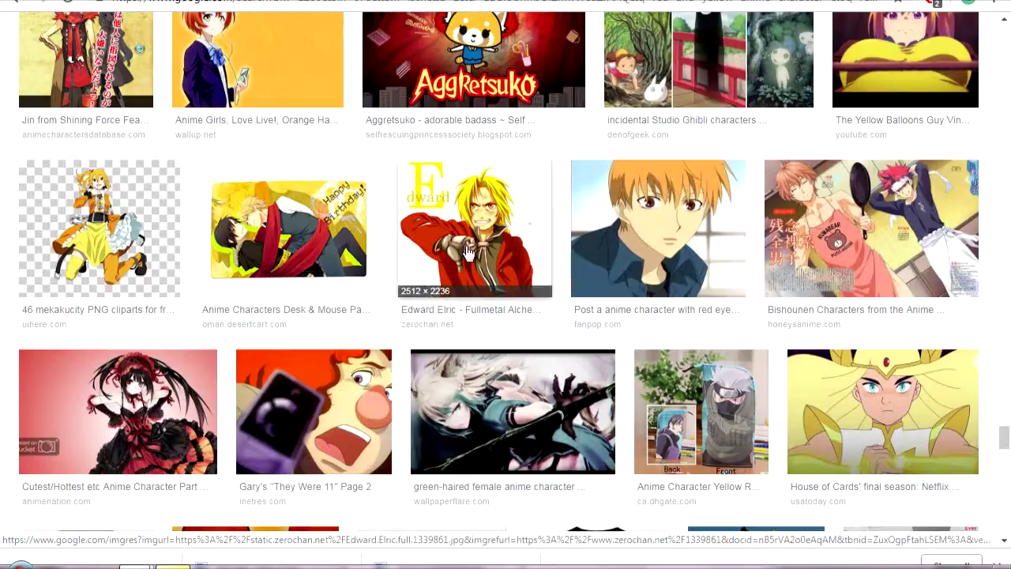
left_click(490, 237)
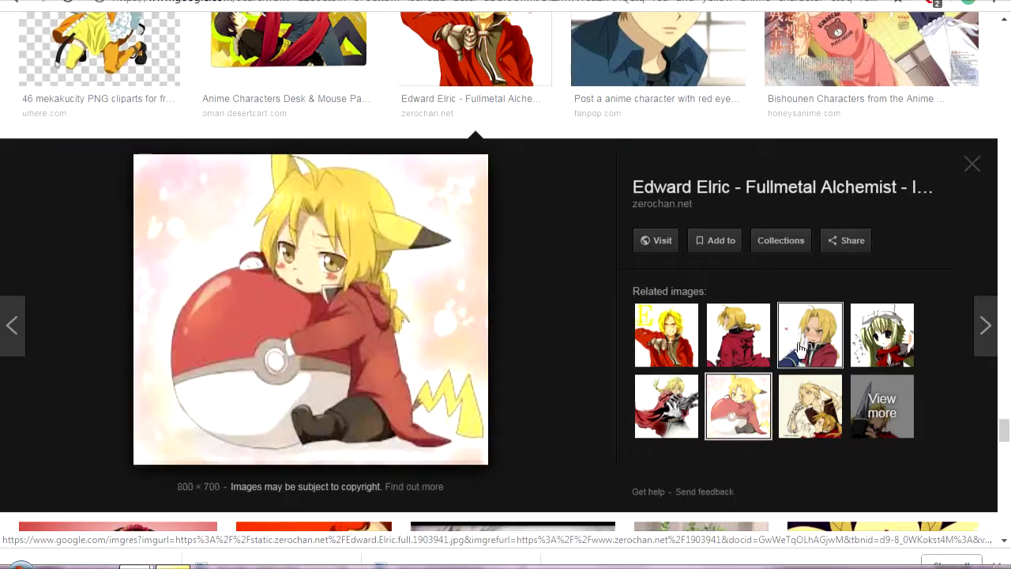
right_click(407, 158)
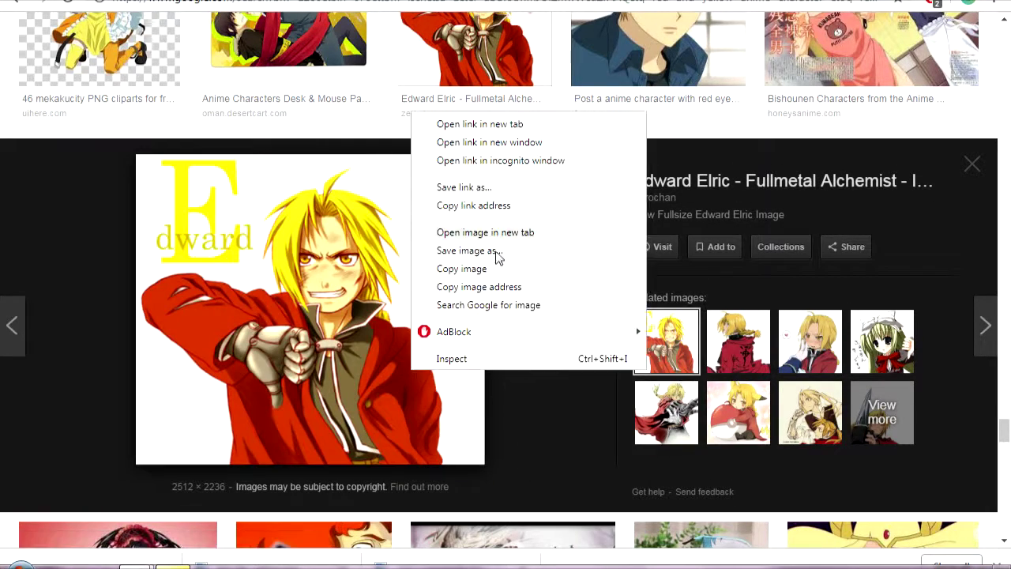
left_click(443, 248)
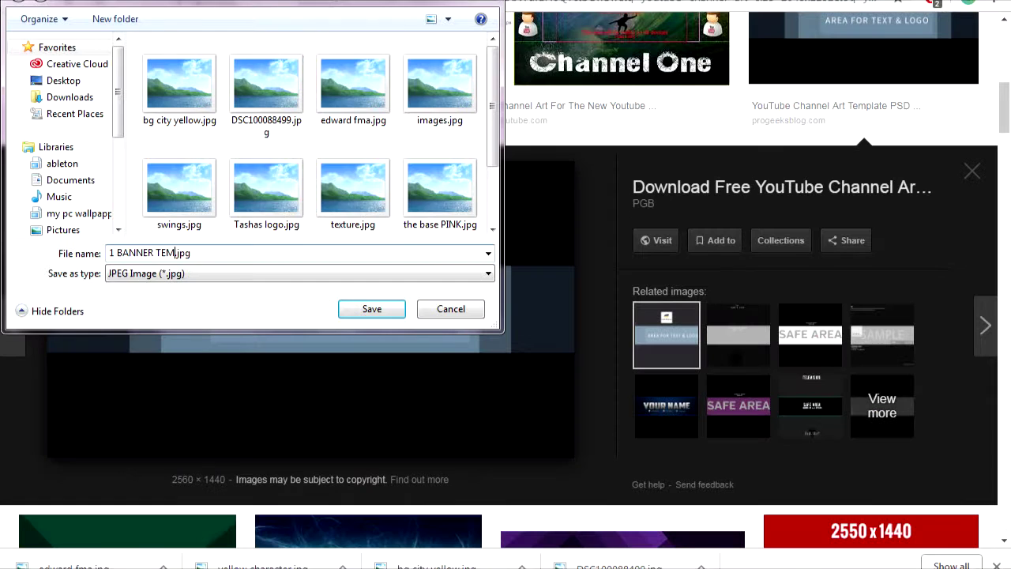
Step: Save the 2560 × 1440 channel art template as "1 BANNER TEMPLATE.jpg" and open that file in Photoshop
key("Return")
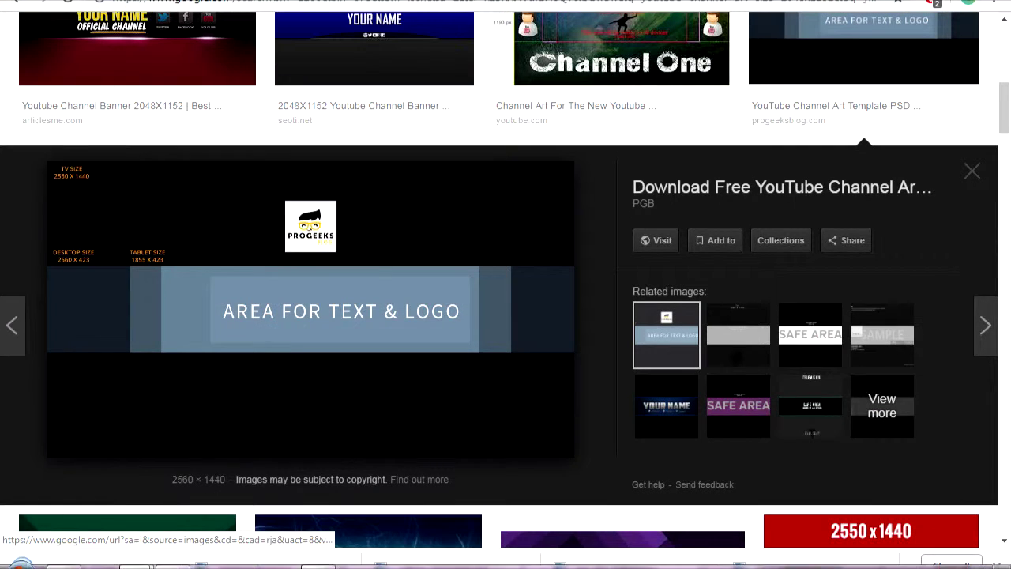
mouse_move(207, 499)
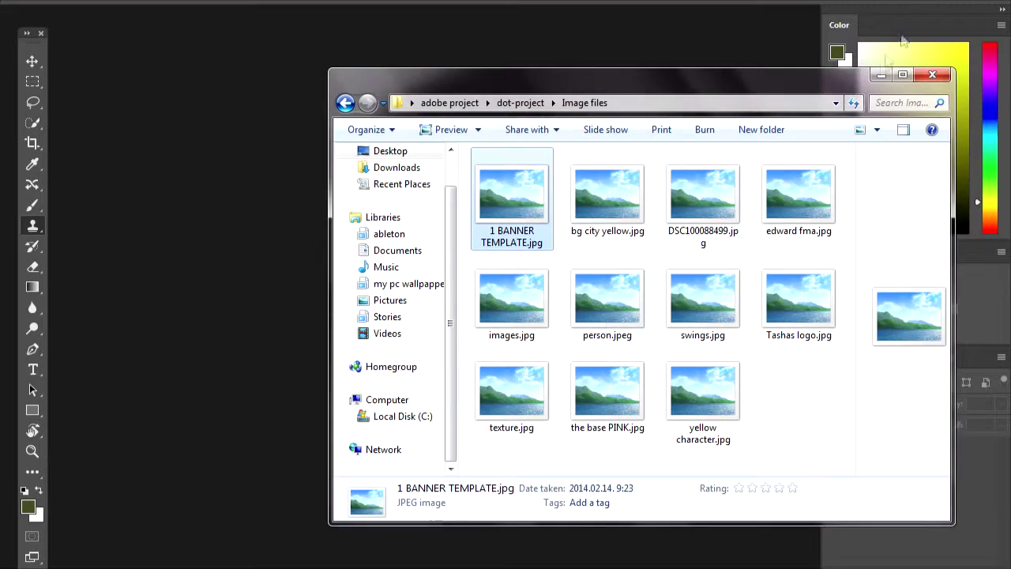
left_click_drag(903, 316, 496, 432)
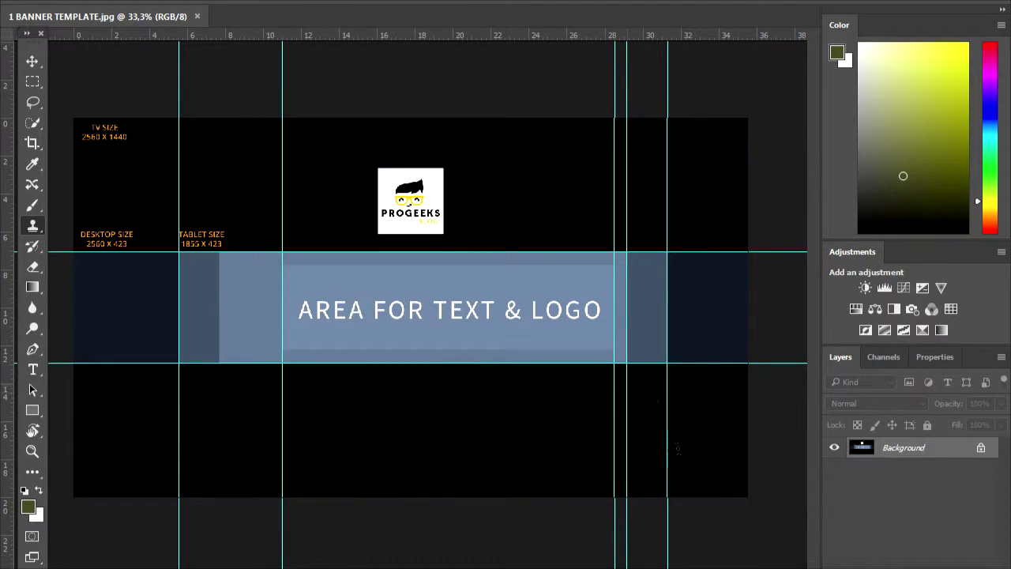
Step: Add a new empty layer to the banner document and delete the Background layer
left_click(933, 557)
left_click(903, 448)
left_click(997, 558)
left_click(474, 201)
key("d")
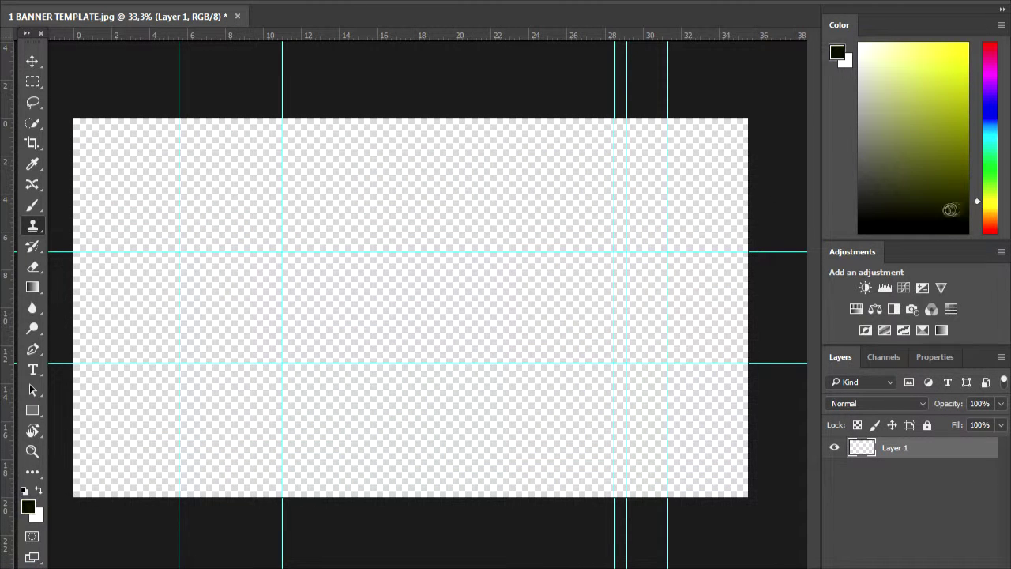
right_click(513, 255)
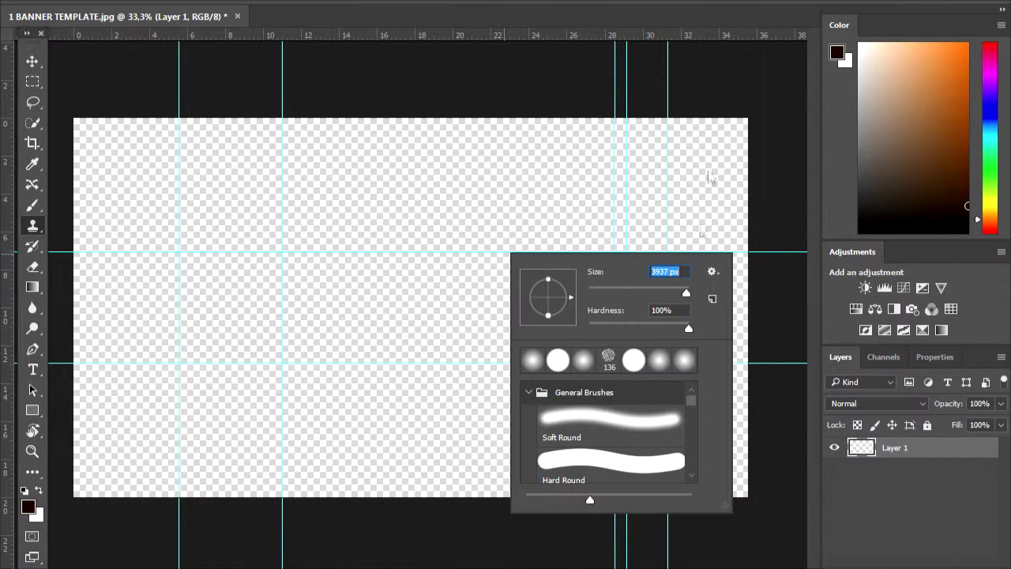
left_click(485, 286)
left_click(539, 212)
right_click(542, 215)
left_click(35, 101)
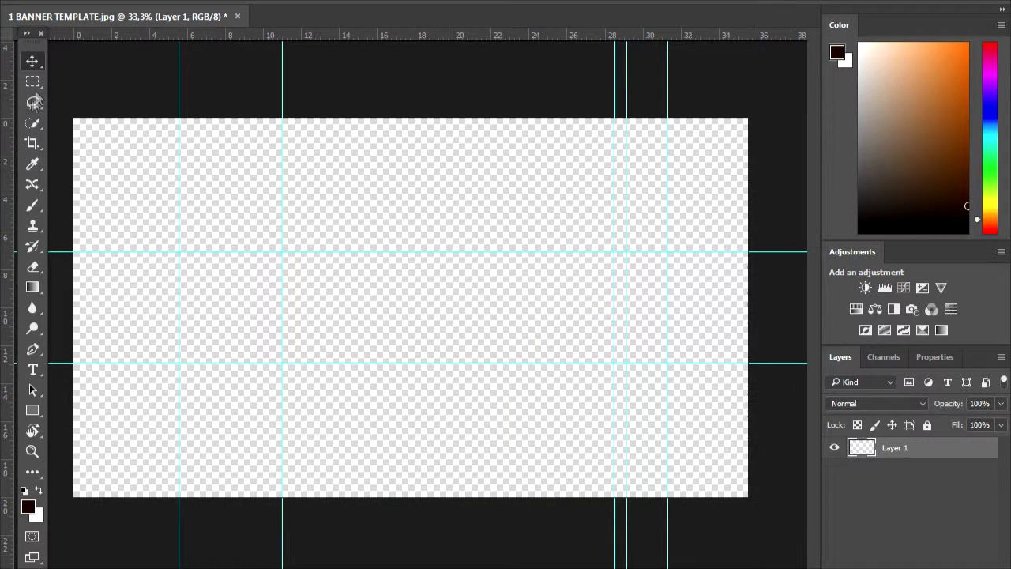
Step: Paint the whole of Layer 1 black with the Brush tool
right_click(477, 251)
key("Return")
left_click_drag(474, 277, 700, 451)
key("ctrl+z")
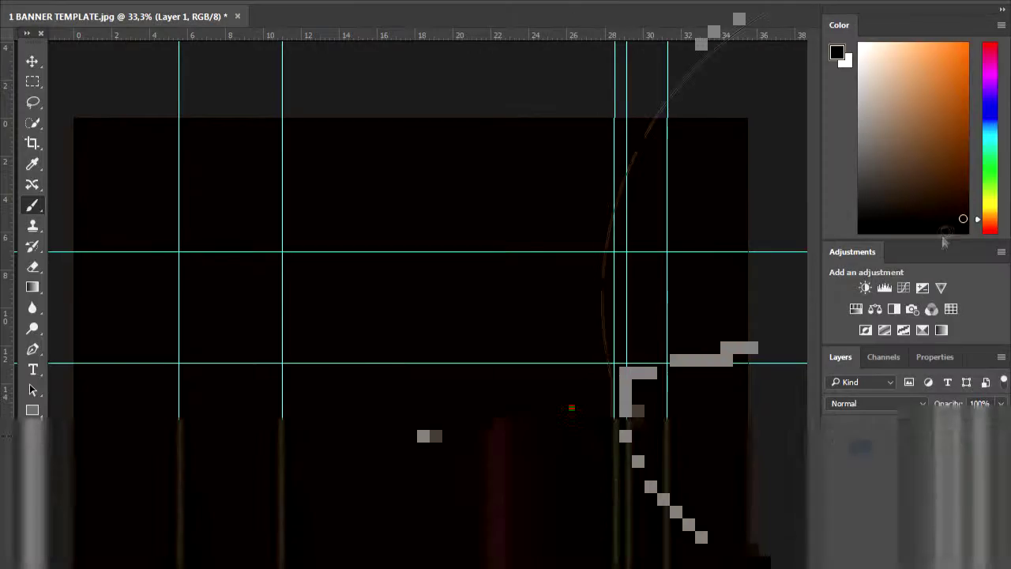
right_click(477, 294)
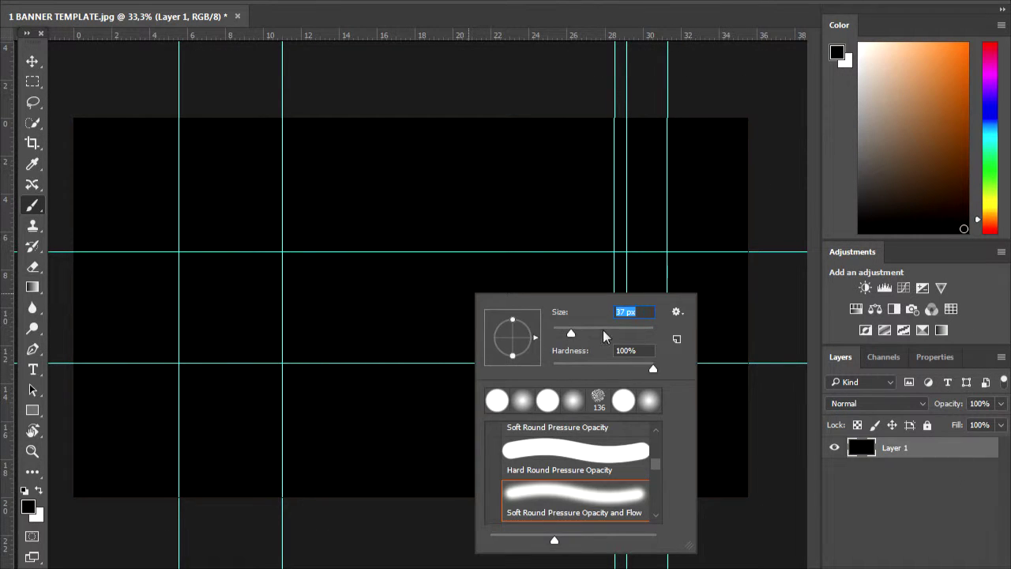
key("Return")
Step: Place DSC100088499.jpg in the banner document and scale it to cover the whole canvas
left_click(137, 566)
left_click_drag(703, 196, 237, 322)
left_click_drag(385, 344, 322, 331)
left_click_drag(583, 430, 747, 497)
key("Return")
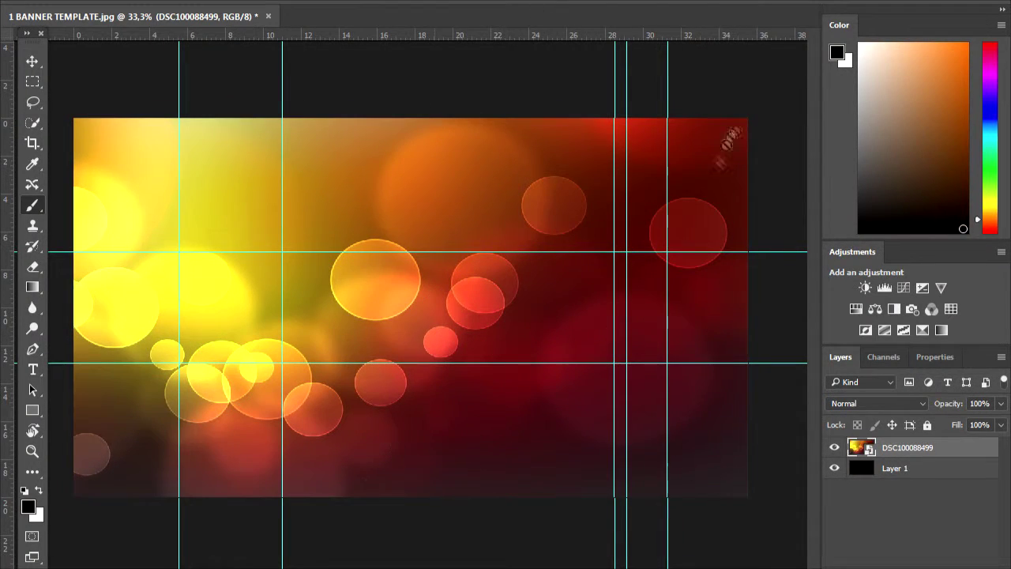
Step: Scale the bokeh image down, position it against the canvas's left edge and duplicate its layer
key("ctrl+t")
left_click_drag(748, 118, 498, 261)
key("ctrl+z")
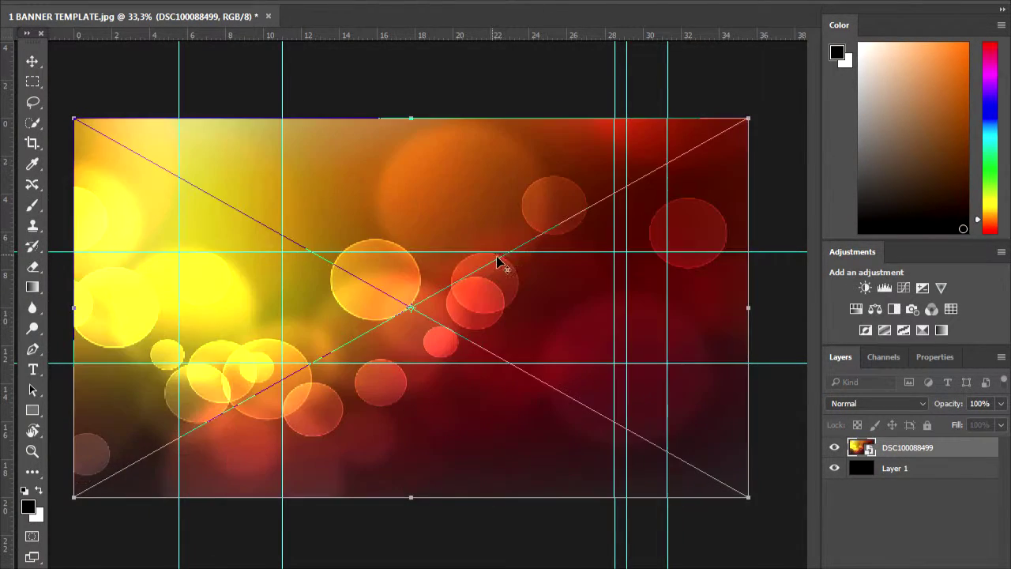
key("Return")
key("b")
key("ctrl+z")
key("ctrl+z")
key("ctrl+z")
left_click_drag(278, 310, 320, 294)
key("Return")
key("ctrl+j")
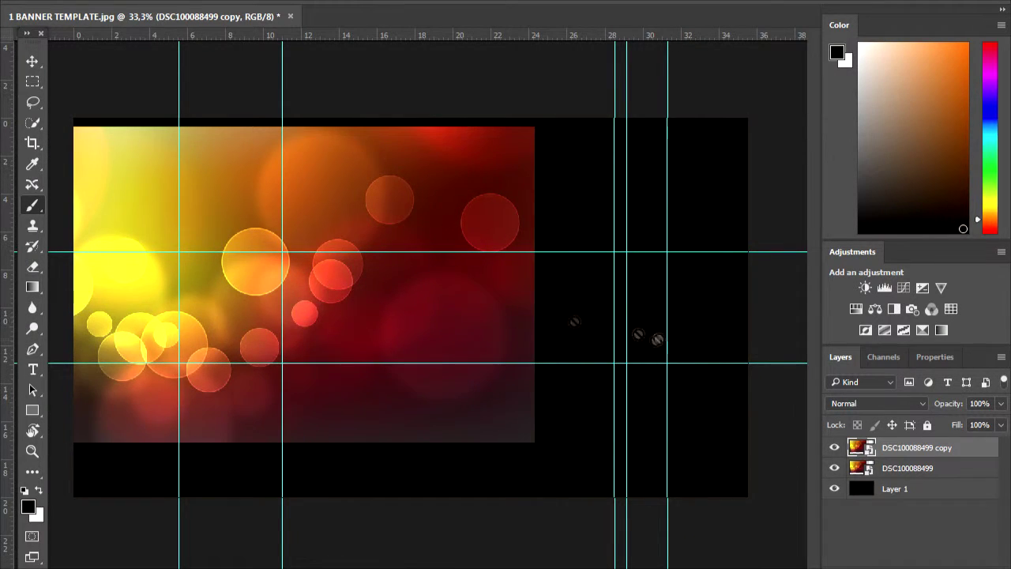
Step: Flip the duplicated bokeh image horizontally and move it to the right half of the canvas
right_click(637, 346)
key("Escape")
key("v")
key("alt+e")
mouse_move(201, 312)
left_click(344, 473)
mouse_move(367, 363)
left_mouse_down()
mouse_move(569, 245)
mouse_move(550, 365)
mouse_move(723, 359)
mouse_move(401, 339)
mouse_move(422, 345)
left_mouse_up()
Step: Blend the seam where the two bokeh images overlap with a soft Eraser
key("e")
right_click(470, 316)
key("Escape")
right_click(452, 331)
key("Escape")
mouse_move(452, 331)
left_mouse_down()
mouse_move(411, 205)
mouse_move(553, 410)
mouse_move(332, 418)
mouse_move(316, 387)
mouse_move(229, 375)
left_mouse_up()
key("alt+bracketleft")
left_click(458, 446)
key("Return")
key("ctrl+z")
Step: Erase the upper and lower edges of the original bokeh image so it fades into the black background
left_click_drag(506, 411, 119, 387)
mouse_move(513, 138)
left_mouse_down()
mouse_move(79, 158)
mouse_move(94, 142)
left_mouse_up()
mouse_move(87, 197)
left_mouse_down()
mouse_move(395, 237)
mouse_move(119, 221)
left_mouse_up()
key("ctrl+z")
mouse_move(514, 150)
left_mouse_down()
mouse_move(79, 182)
mouse_move(276, 214)
left_mouse_up()
key("ctrl+z")
key("ctrl+z")
Step: Erase the upper and lower edges of the flipped bokeh copy so it fades into the black background
left_click(904, 462, "ctrl")
left_click(598, 203)
left_click(524, 199)
left_click(599, 203)
left_click(524, 199)
left_click(904, 448)
mouse_move(743, 142)
left_mouse_down()
mouse_move(443, 206)
mouse_move(742, 189)
mouse_move(431, 229)
mouse_move(466, 206)
mouse_move(743, 174)
mouse_move(711, 197)
left_mouse_up()
key("ctrl+z")
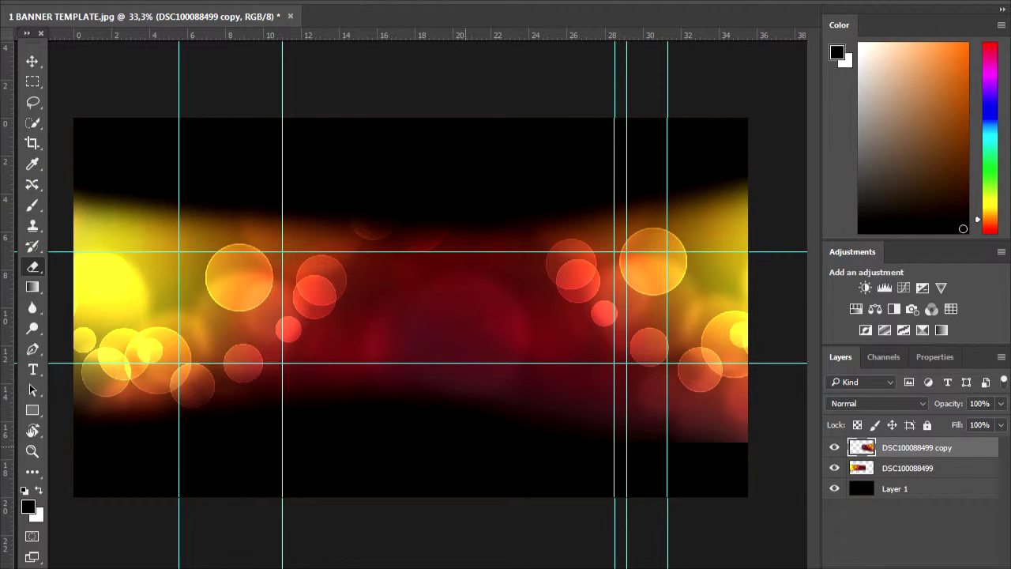
left_click_drag(743, 427, 513, 403)
Step: Touch up the faded outer edges on both bokeh layers with the Eraser to even them out
left_click(907, 468, "ctrl")
left_click(452, 474)
left_click(524, 200)
left_click(920, 468)
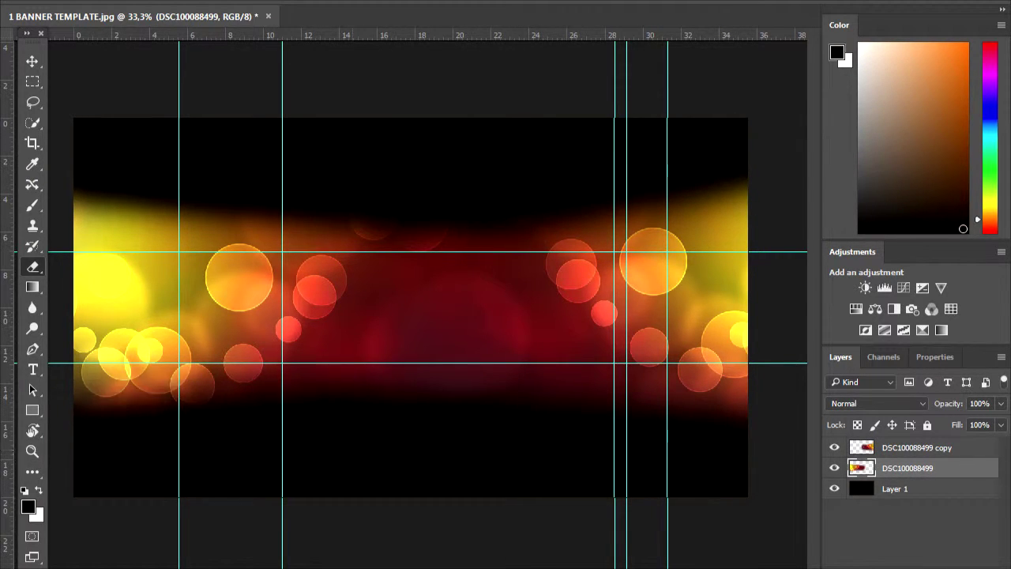
left_click(900, 447)
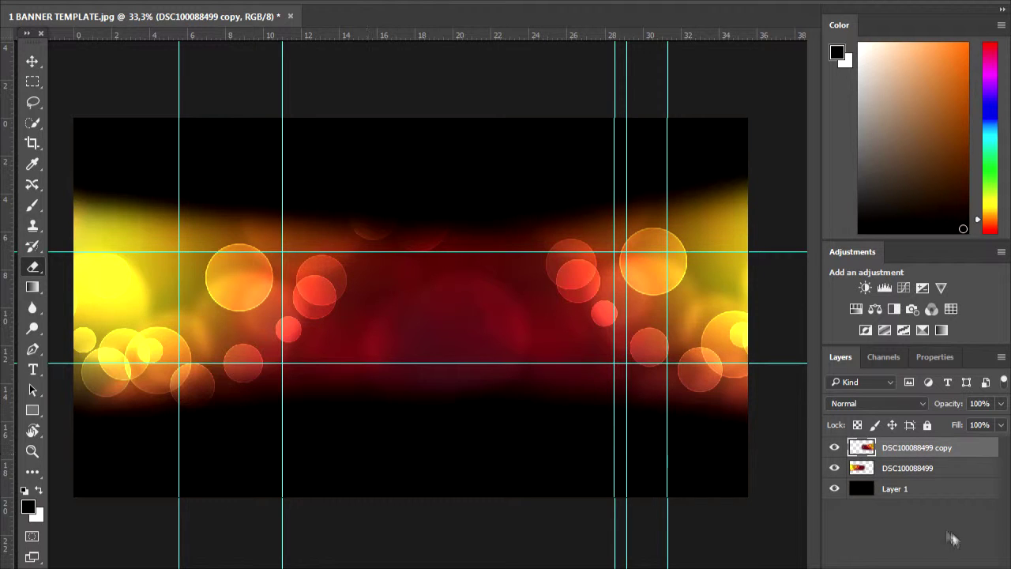
left_click(936, 468)
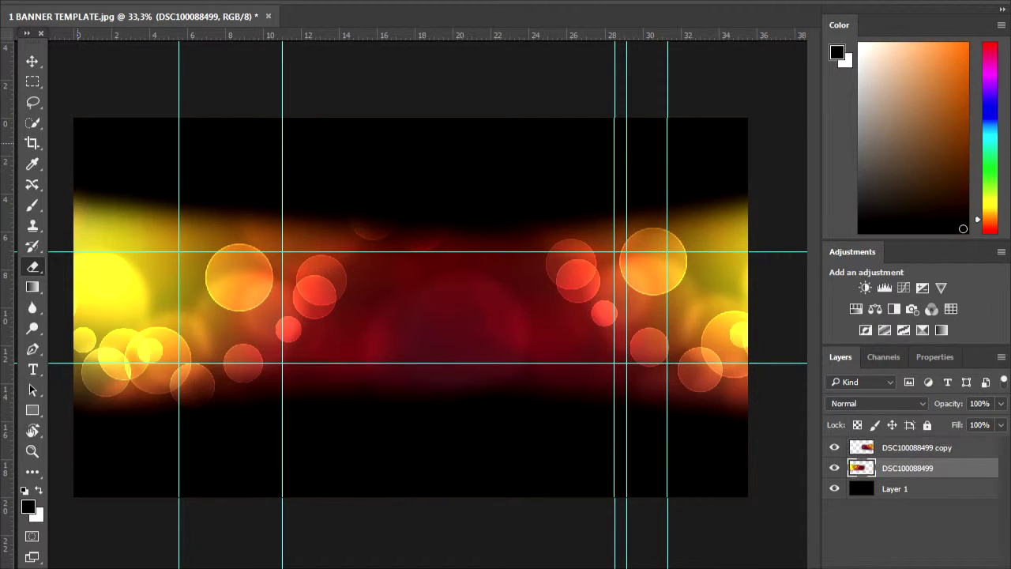
Step: Merge the two bokeh layers into one layer named "effect" and set its blend mode to Soft Light
key("v")
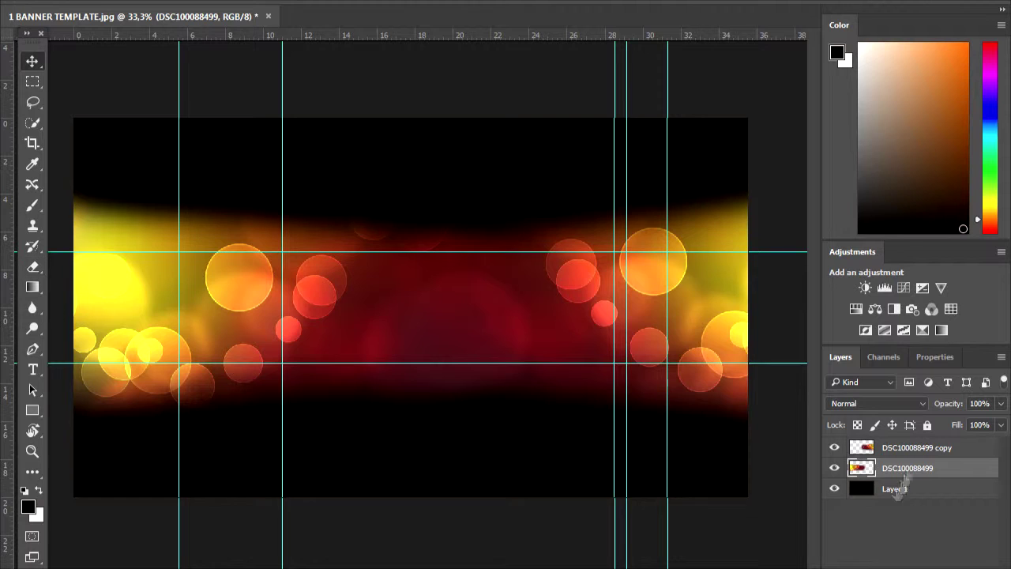
right_click(907, 447)
left_click(650, 524)
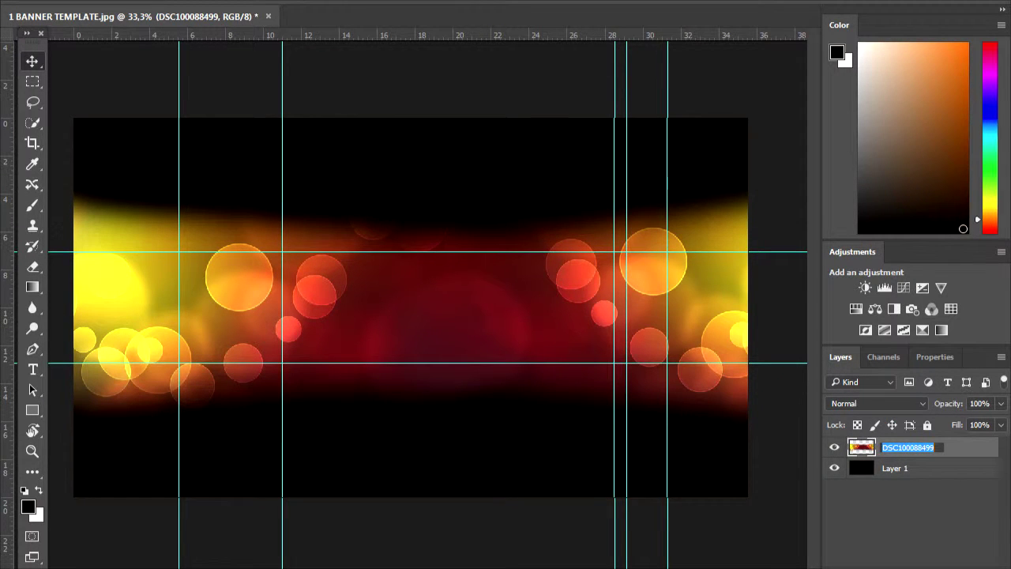
left_click(866, 406)
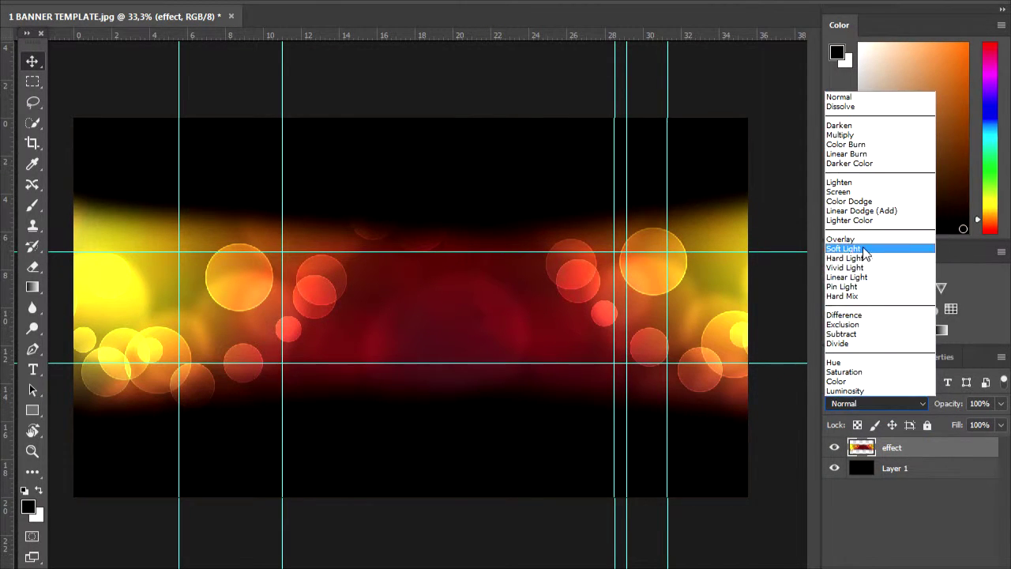
left_click(853, 245)
Step: Place the "edward fma" picture in the banner, scale it down and position it near the canvas centre
left_click(190, 489)
left_click_drag(709, 306, 576, 440)
left_click_drag(484, 207, 385, 277)
scroll(448, 339, "up", 3)
left_click_drag(444, 357, 480, 357)
key("Return")
scroll(481, 357, "up", 4)
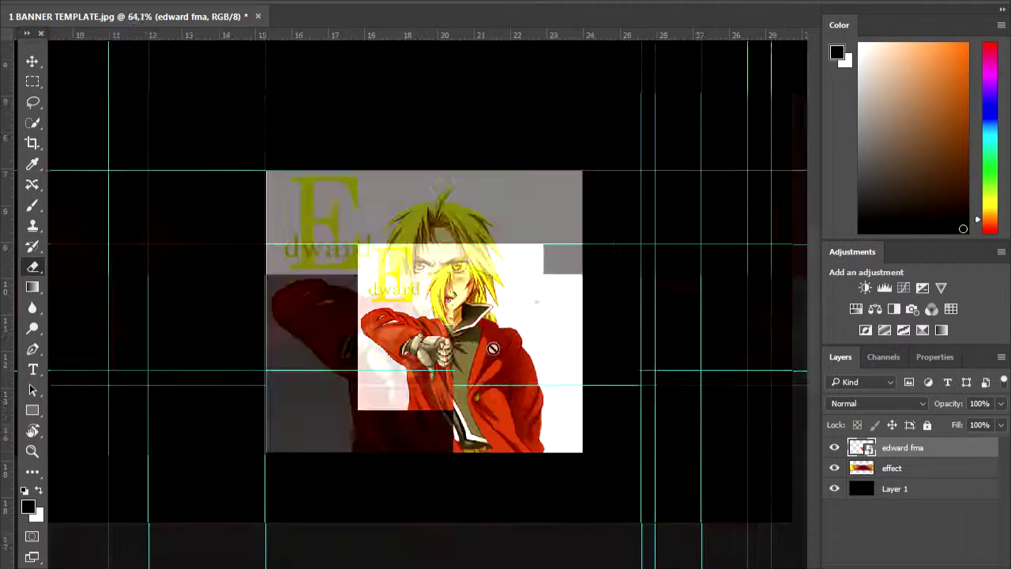
Step: Remove the white background around the "edward fma" character with the Magic Eraser and erase the "Edward" lettering beside him
left_click(523, 213)
left_click_drag(32, 266, 103, 299)
left_click(376, 150)
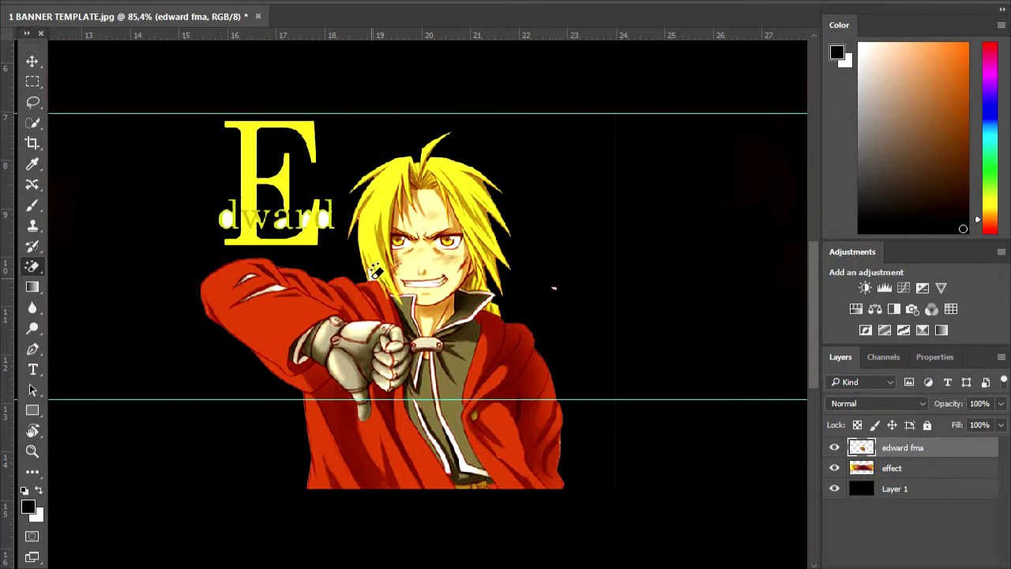
key("shift+e")
left_click_drag(230, 238, 334, 189)
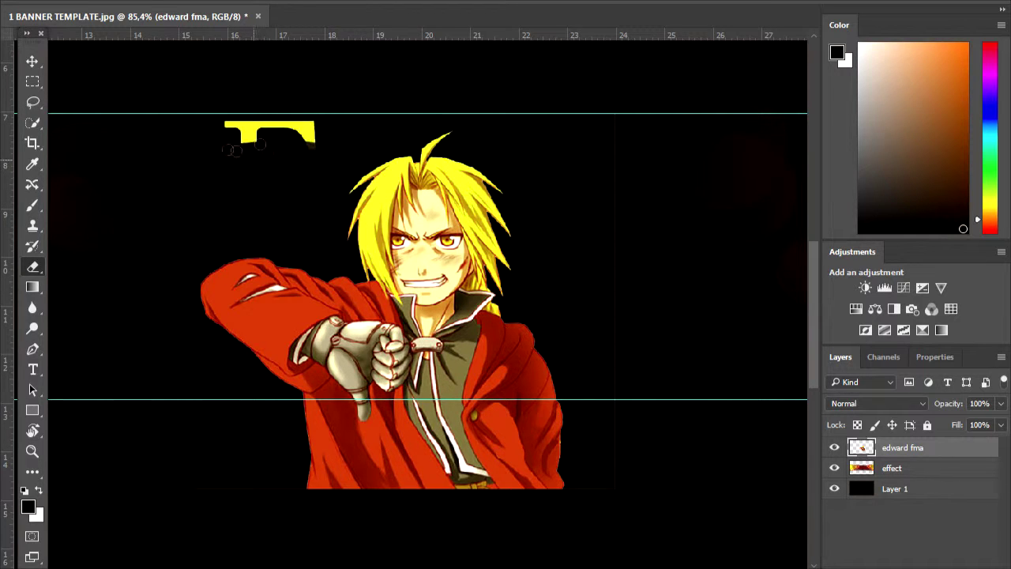
Step: Erase the part of the character's coat that extends below the lower guide with a larger Eraser
right_click(632, 427)
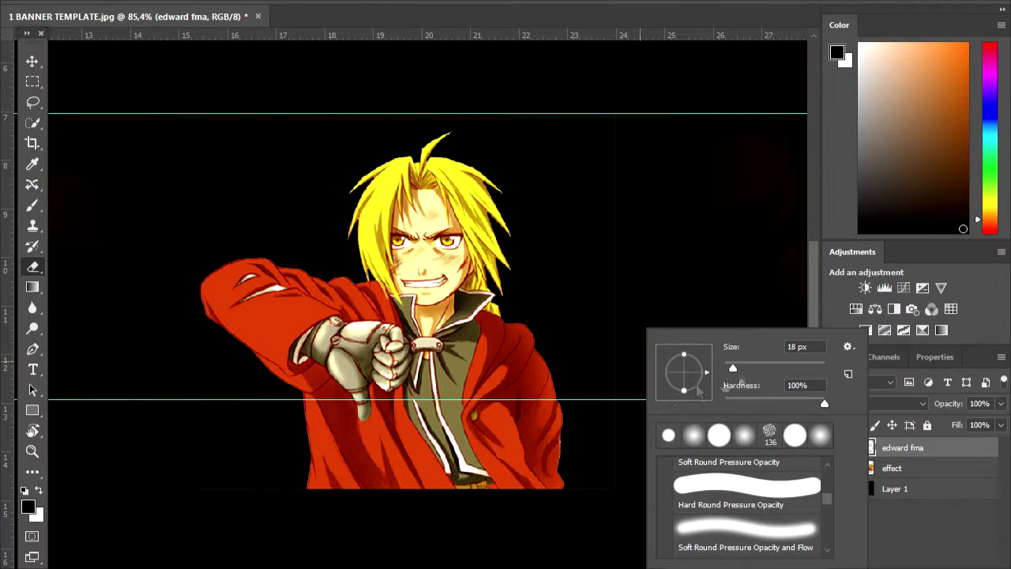
left_click(618, 225)
mouse_move(414, 466)
left_mouse_down()
mouse_move(417, 403)
mouse_move(419, 449)
mouse_move(658, 449)
mouse_move(444, 449)
mouse_move(476, 443)
left_mouse_up()
mouse_move(316, 466)
left_mouse_down()
mouse_move(660, 467)
mouse_move(275, 425)
left_mouse_up()
key("ctrl+z")
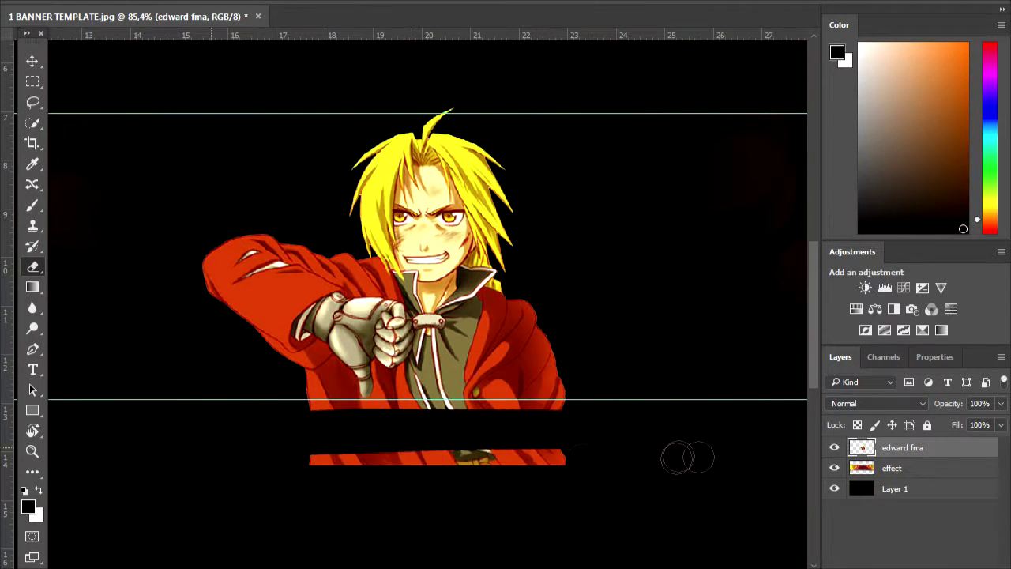
Step: Try to fade the character's lower edge into the black background with soft Eraser strokes of different sizes
right_click(320, 468)
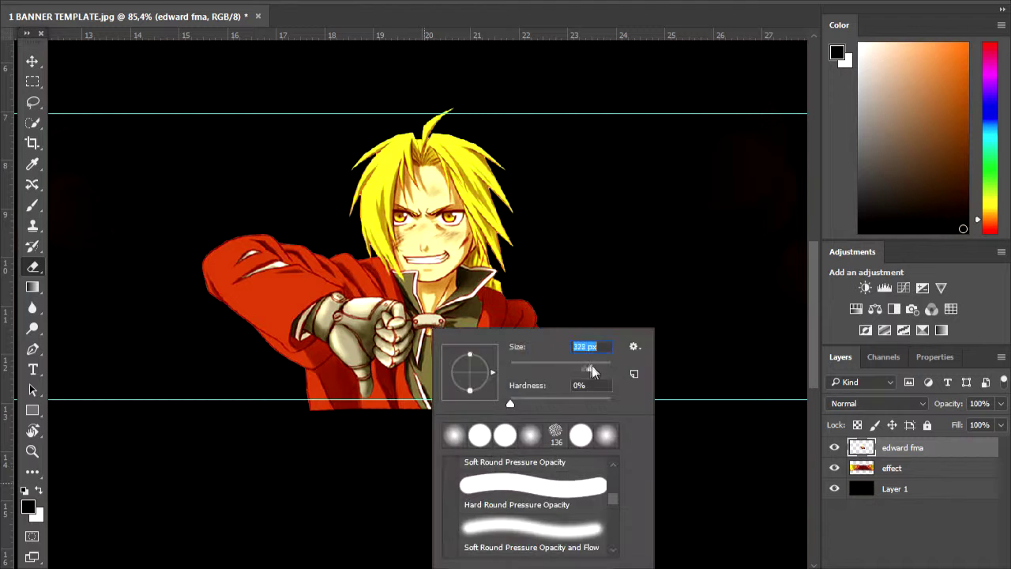
key("Return")
left_click_drag(308, 407, 565, 406)
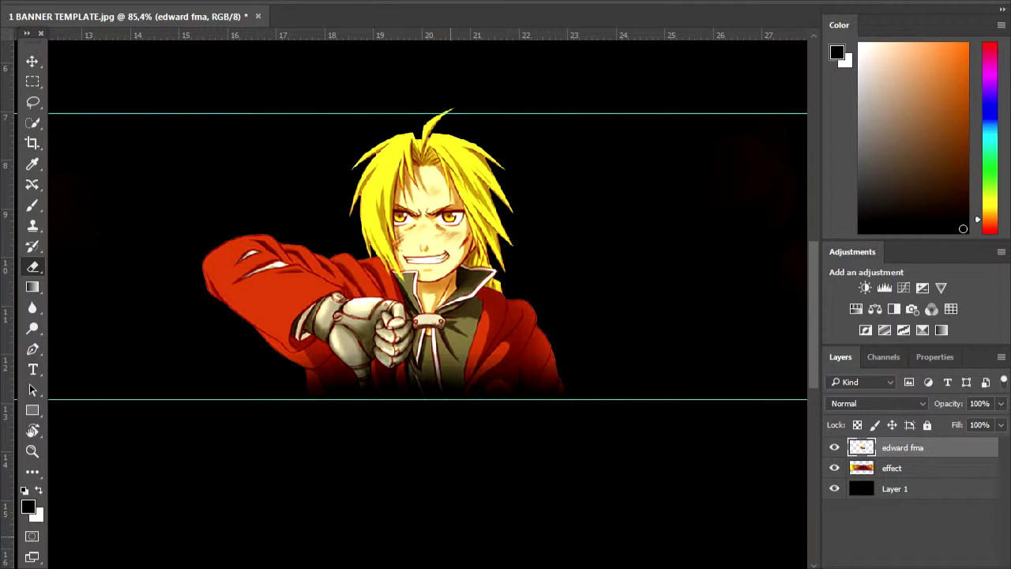
key("ctrl+z")
right_click(506, 332)
key("Return")
mouse_move(399, 407)
left_mouse_down()
mouse_move(577, 407)
mouse_move(312, 407)
left_mouse_up()
scroll(513, 466, "up", 3)
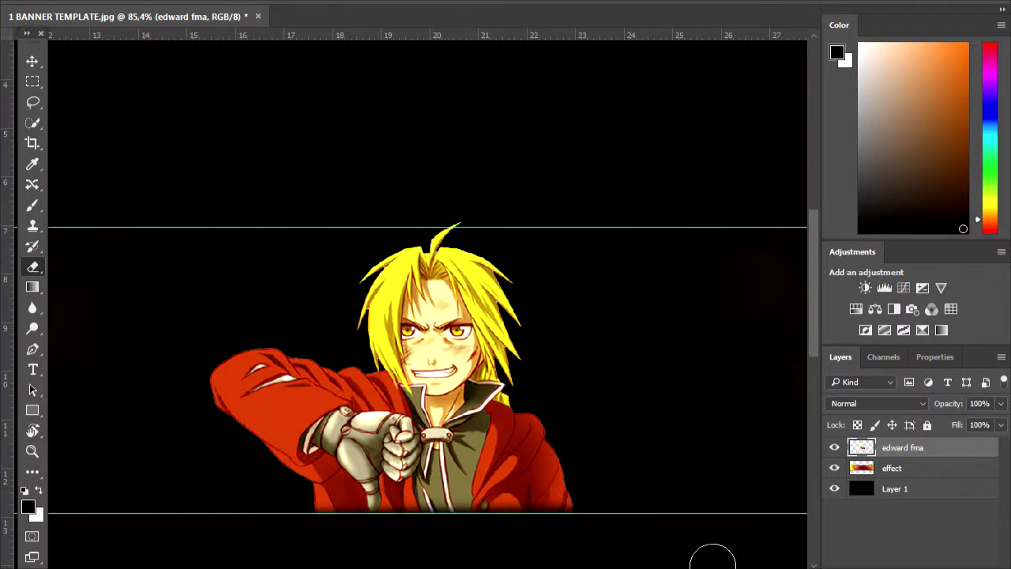
key("ctrl+z")
right_click(942, 474)
left_click(549, 242)
scroll(552, 337, "down", 4)
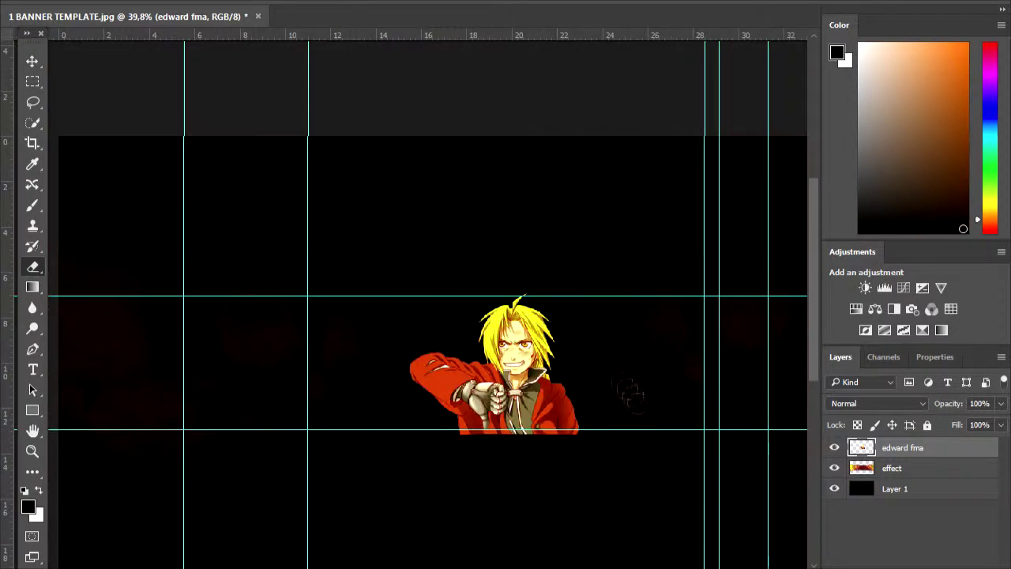
Step: Try out different blend modes and a lower opacity on the "edward fma" layer
left_click(871, 402)
key("Down")
key("Down")
key("Down")
key("Down")
key("Down")
key("Down")
key("Return")
key("Down")
key("Down")
key("Down")
key("Down")
key("Down")
key("Down")
key("Down")
key("Down")
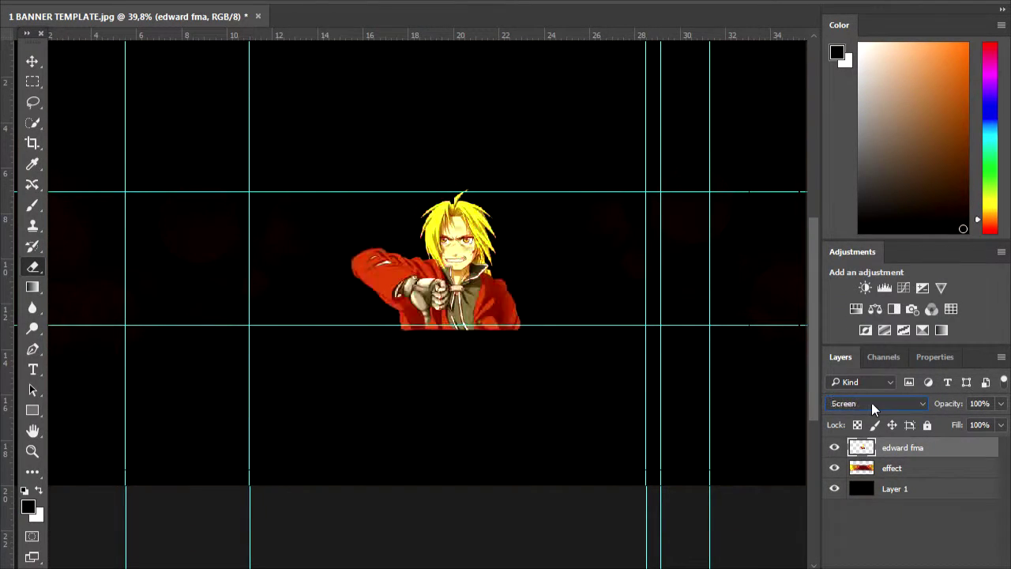
key("Up")
key("Up")
key("Up")
key("Up")
key("Up")
key("Up")
key("Up")
key("Up")
key("Up")
key("Up")
key("Up")
key("Up")
key("Up")
key("Up")
key("Tab")
left_click_drag(956, 404, 908, 489)
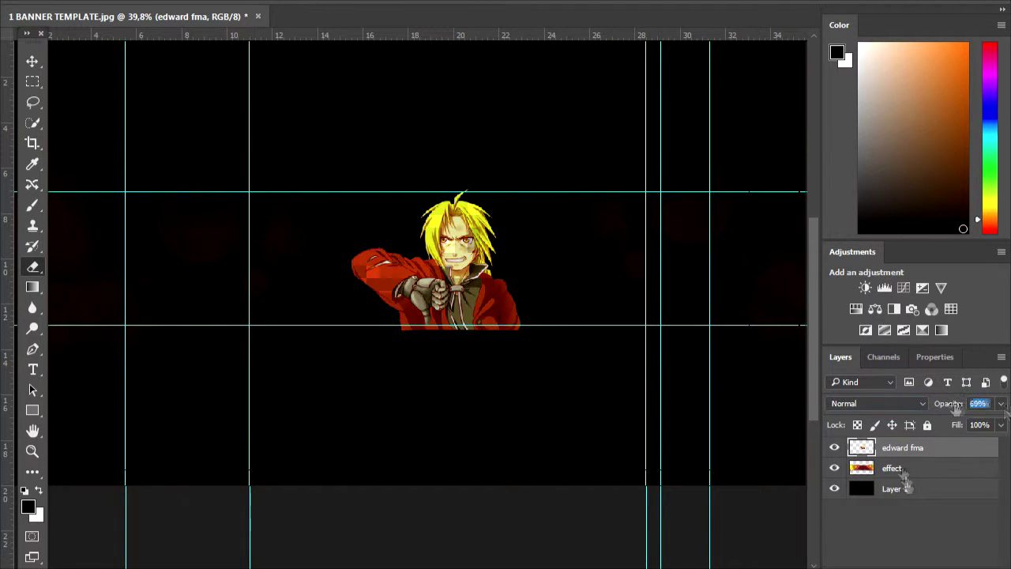
Step: Add a Levels adjustment clipped to the "edward fma" layer with shadow input 38 and midtones 0.68
left_click(909, 565)
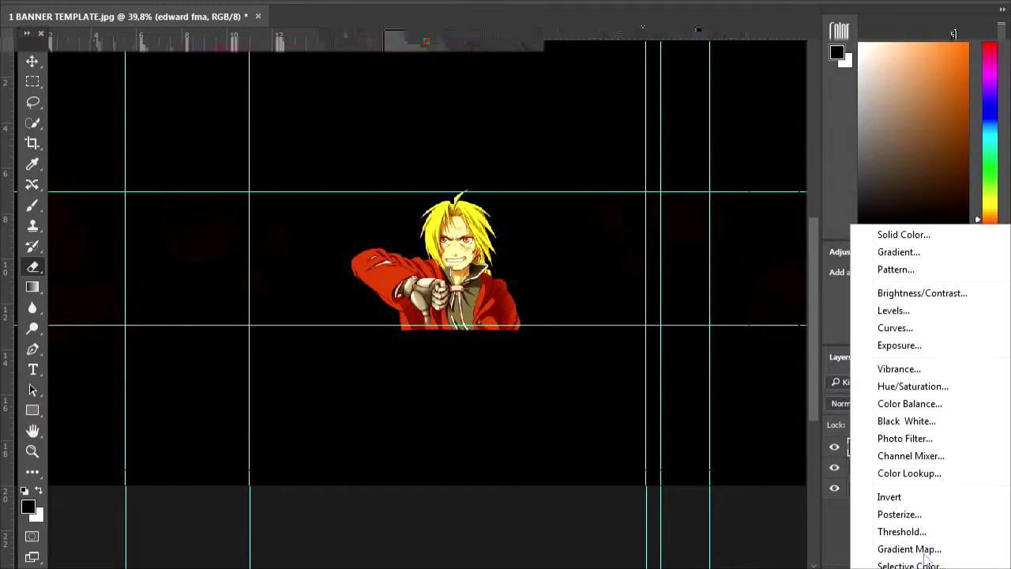
left_click(895, 311)
mouse_move(919, 519)
left_mouse_down()
mouse_move(903, 521)
mouse_move(938, 522)
left_mouse_up()
left_click_drag(853, 521, 874, 521)
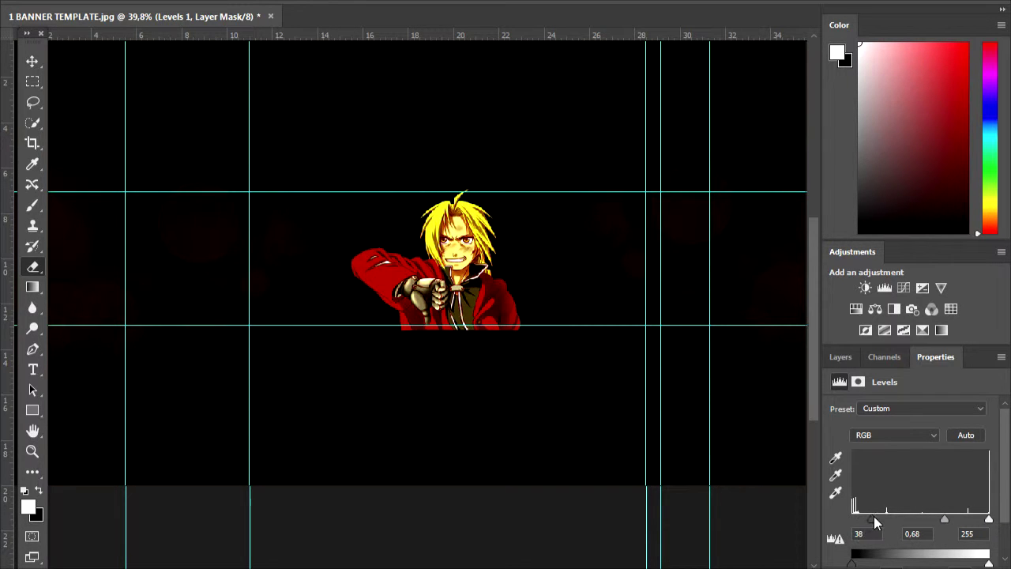
Step: Rearrange the workspace so properties and layers show together, and add a clipped Curves adjustment that brightens the character's darker tones
left_click_drag(935, 356, 936, 259)
left_click_drag(841, 259, 860, 422)
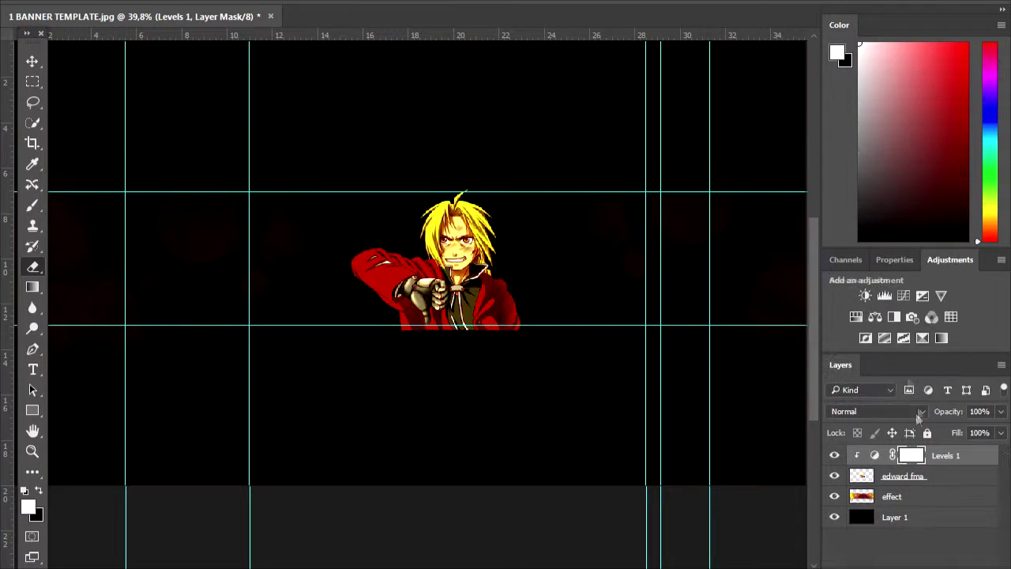
left_click_drag(915, 250, 918, 155)
left_click(903, 188)
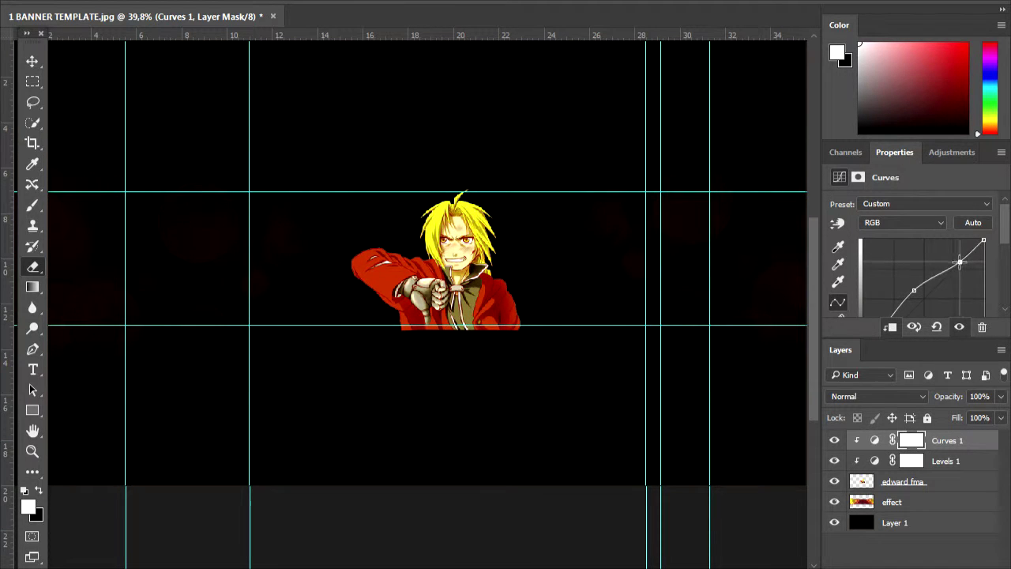
Step: Merge the character with its Levels and Curves adjustments, and move the merged layer beneath "effect" at 84% opacity
left_click(904, 481, "shift")
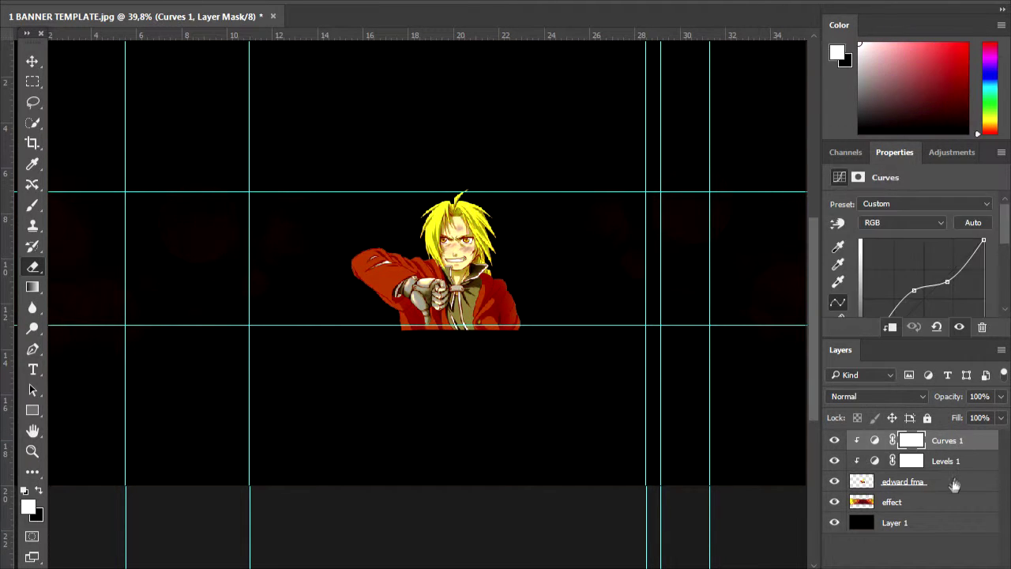
right_click(903, 481)
left_click(711, 416)
left_click_drag(906, 464, 894, 476)
left_click_drag(960, 396, 952, 399)
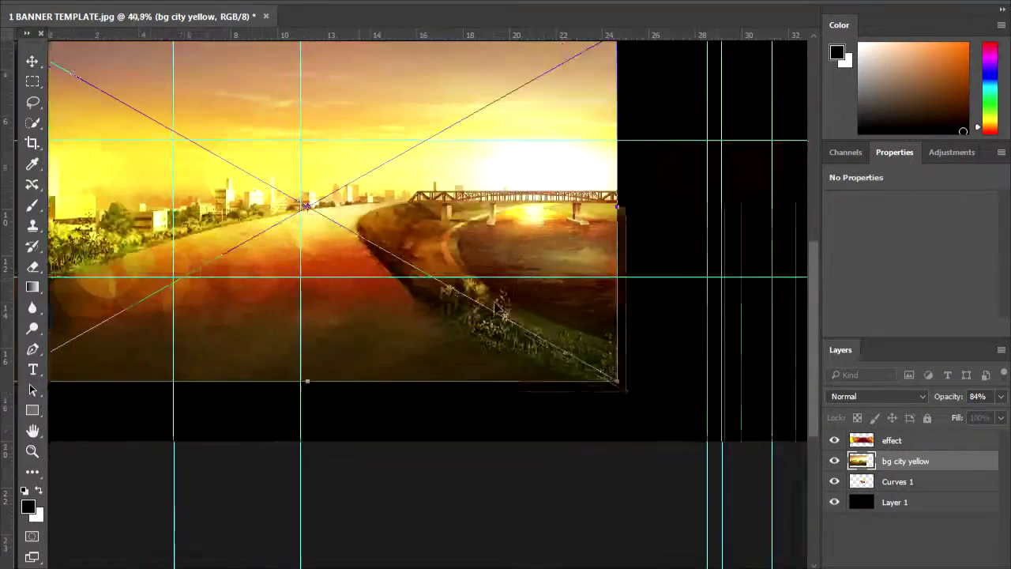
Step: Position the placed "bg city yellow" picture over the right part of the banner and stack it beneath the character layer
scroll(427, 300, "down", 3)
left_click_drag(310, 395, 570, 399)
key("Return")
left_click_drag(907, 466, 904, 492)
Step: Set the opacity of the "bg city yellow" layer to 86%
scroll(625, 408, "up", 3)
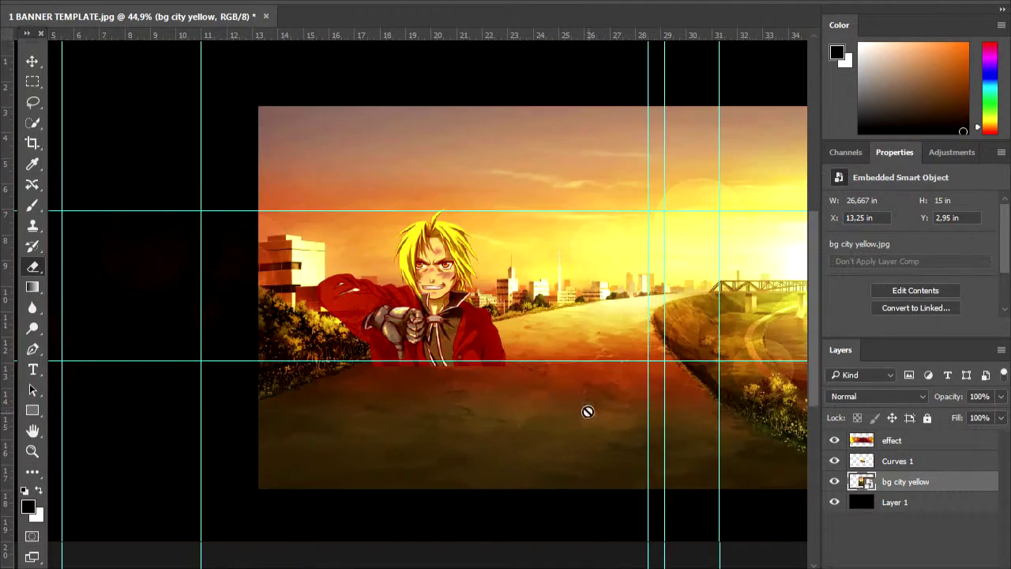
left_click_drag(939, 402, 735, 398)
scroll(577, 451, "right", 3)
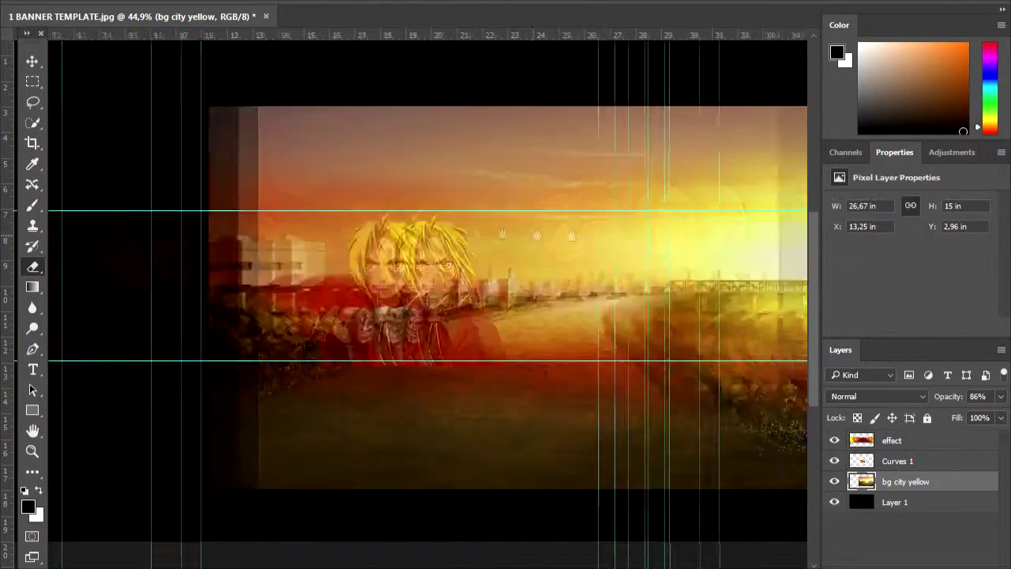
Step: Erase the city picture on the character's left side and along its upper and lower edges outside the guides
right_click(618, 173)
key("Return")
mouse_move(632, 110)
left_mouse_down()
mouse_move(158, 107)
mouse_move(162, 226)
mouse_move(206, 431)
mouse_move(308, 332)
mouse_move(284, 261)
mouse_move(301, 190)
left_mouse_up()
key("ctrl+z")
left_click_drag(237, 158, 190, 207)
mouse_move(193, 296)
left_mouse_down()
mouse_move(583, 427)
mouse_move(126, 419)
mouse_move(584, 442)
mouse_move(293, 440)
left_mouse_up()
scroll(292, 440, "up", 3)
scroll(280, 477, "right", 5)
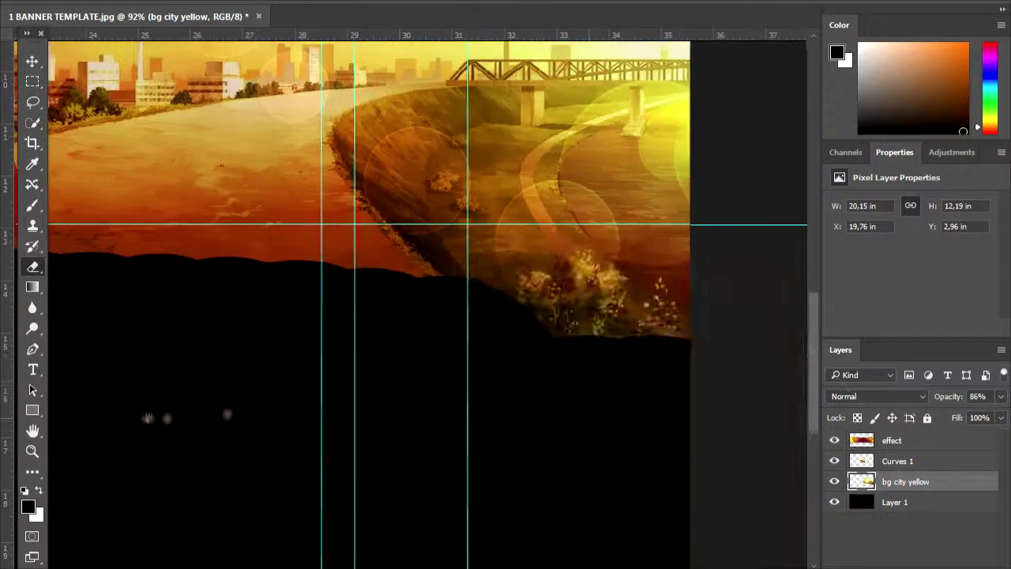
Step: Clean up the remaining bits of the city picture beneath and behind the character with the Eraser
scroll(280, 476, "left", 8)
right_click(541, 315)
key("Escape")
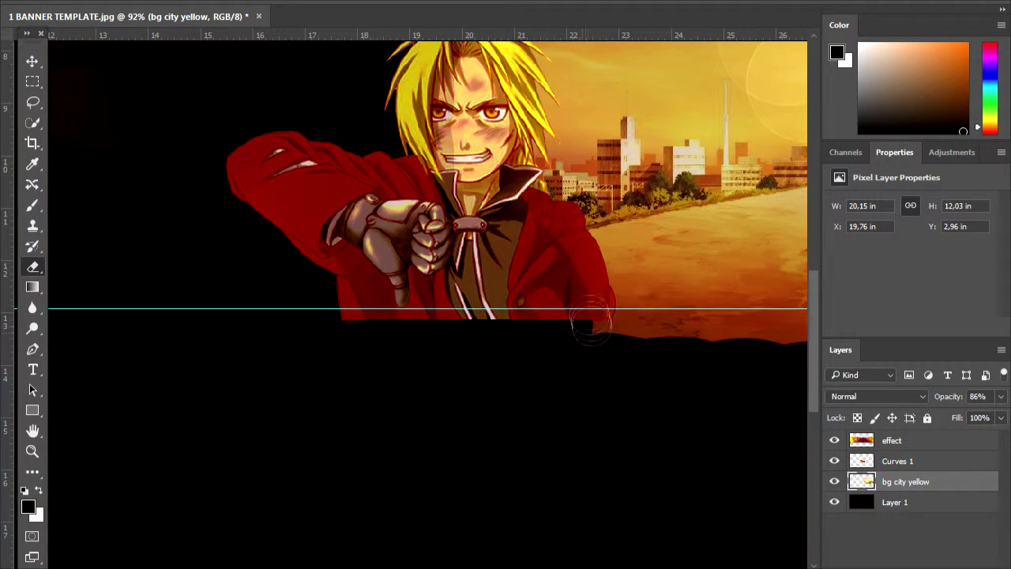
scroll(560, 232, "up", 3)
scroll(560, 232, "right", 1)
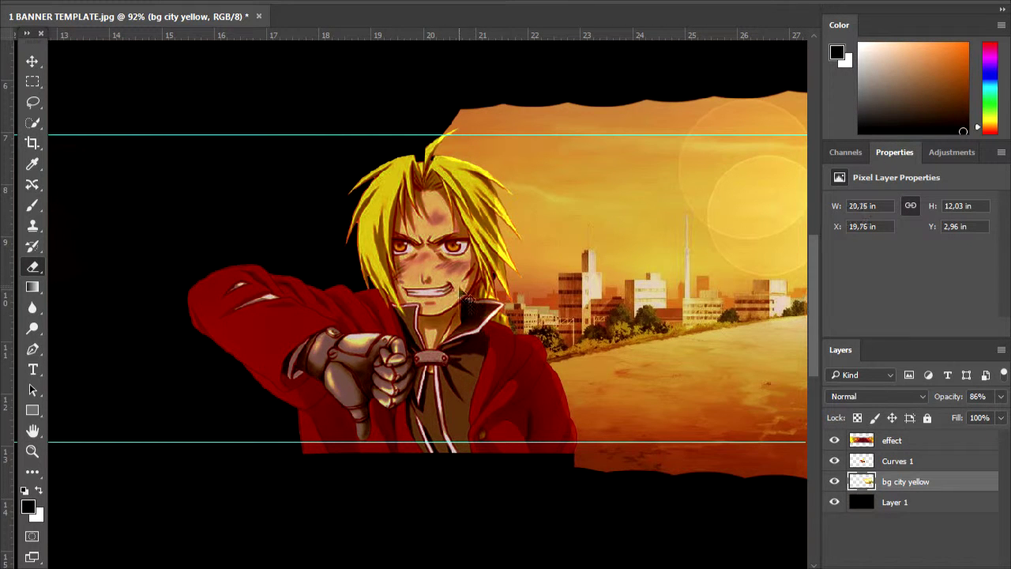
mouse_move(433, 190)
left_mouse_down()
mouse_move(438, 249)
mouse_move(439, 189)
mouse_move(427, 221)
left_mouse_up()
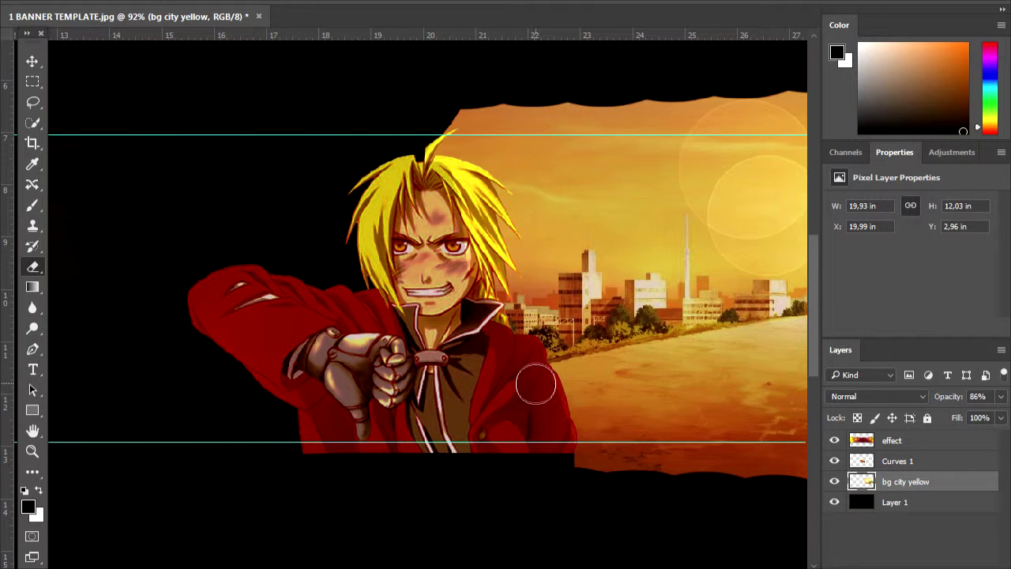
Step: Trim the city picture closely along the character's hair spikes with a small Eraser
scroll(448, 237, "up", 5)
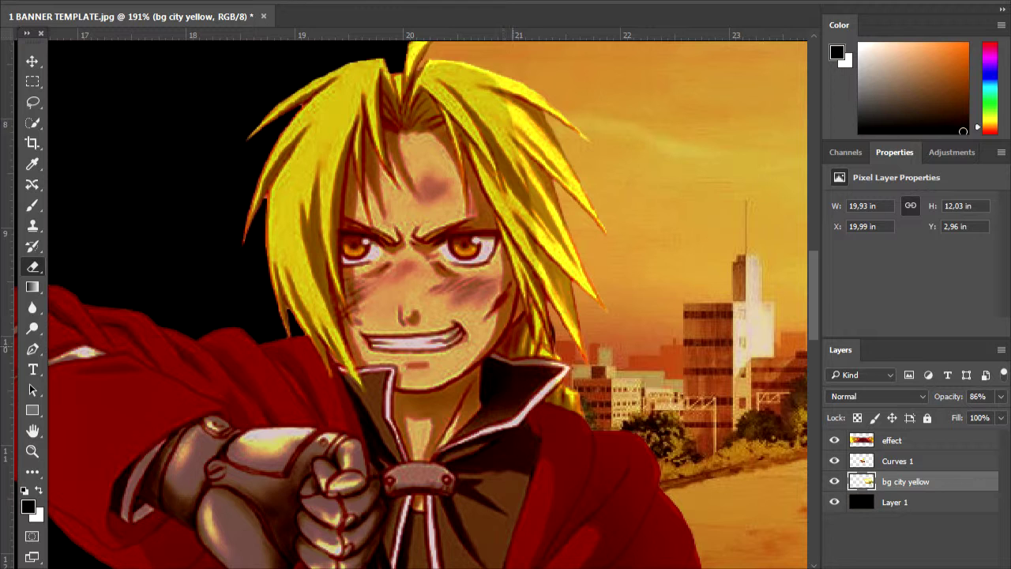
right_click(521, 271)
key("Escape")
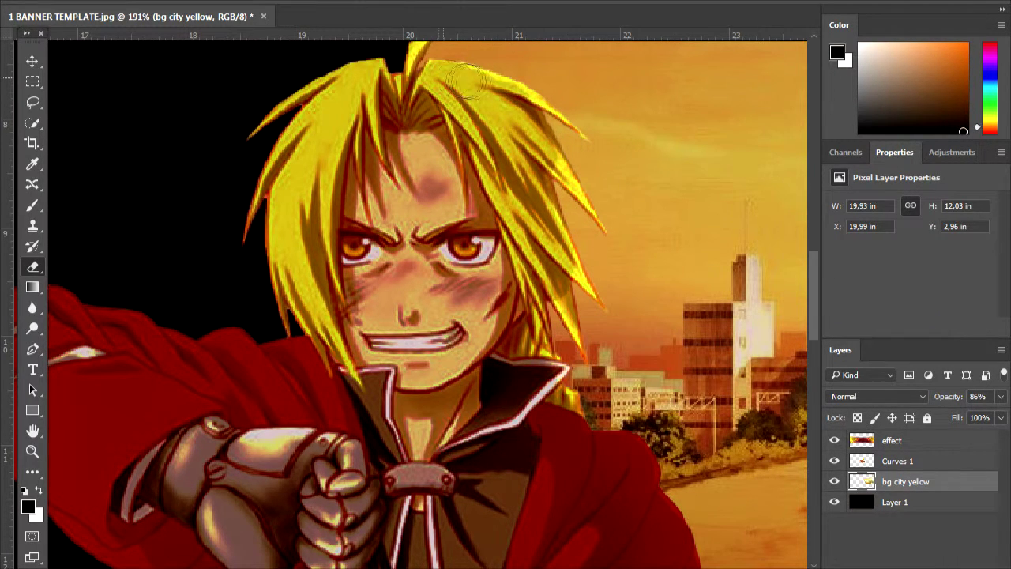
right_click(529, 119)
key("Escape")
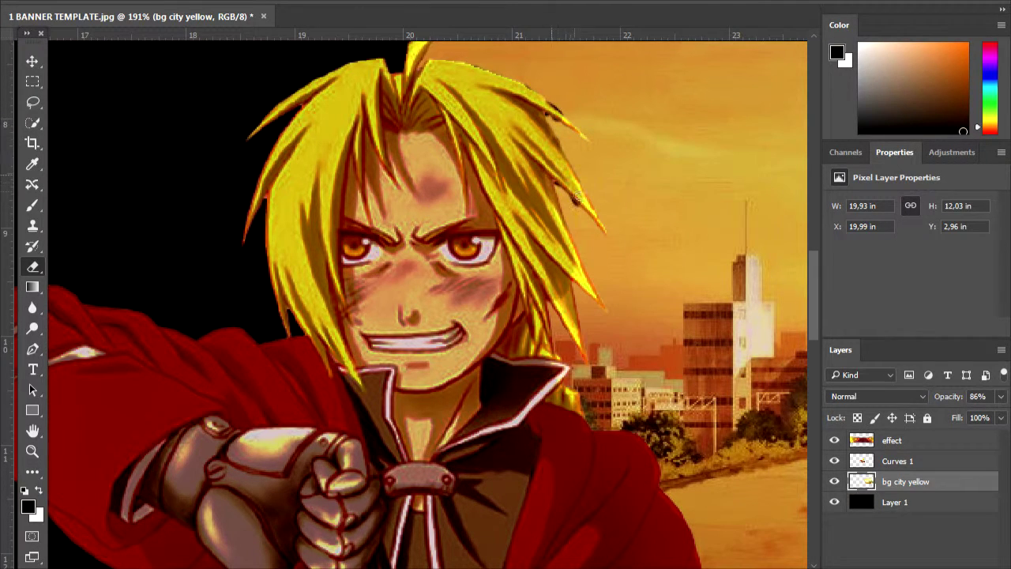
scroll(514, 277, "down", 5)
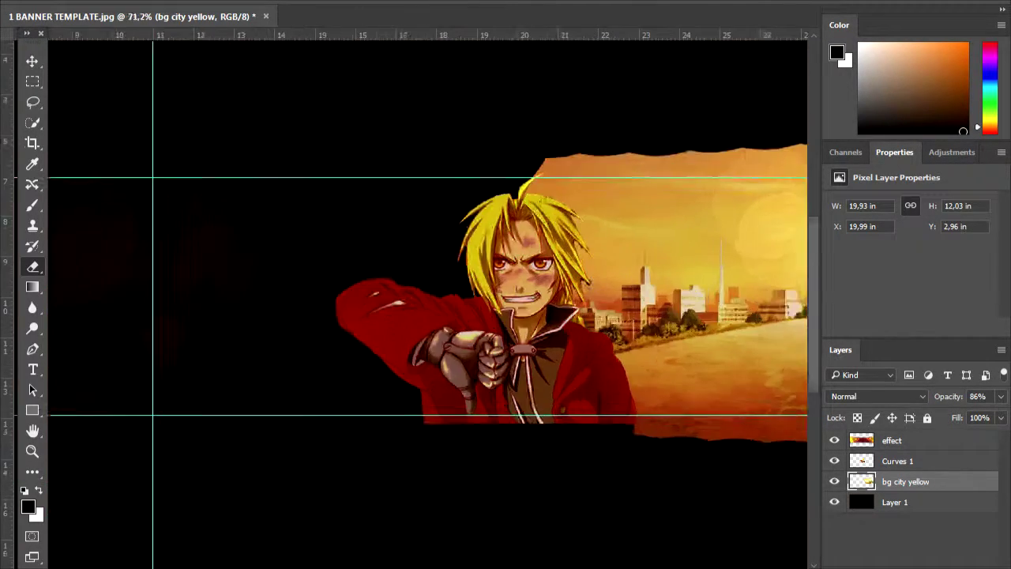
scroll(513, 276, "up", 6)
scroll(513, 276, "down", 5)
left_click_drag(513, 276, 371, 205)
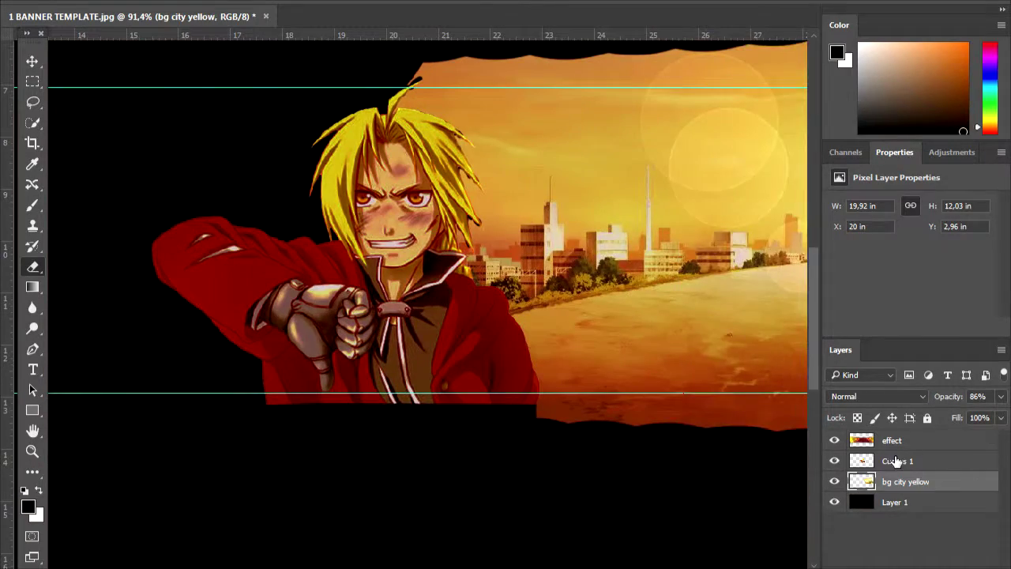
Step: Add a 7 px stroke positioned outside the merged character layer "Curves 1"
right_click(898, 461)
left_click(711, 6)
left_click(517, 442)
left_click(515, 461)
left_click(484, 462)
left_click(484, 441)
left_click(504, 379)
left_click_drag(752, 298, 763, 298)
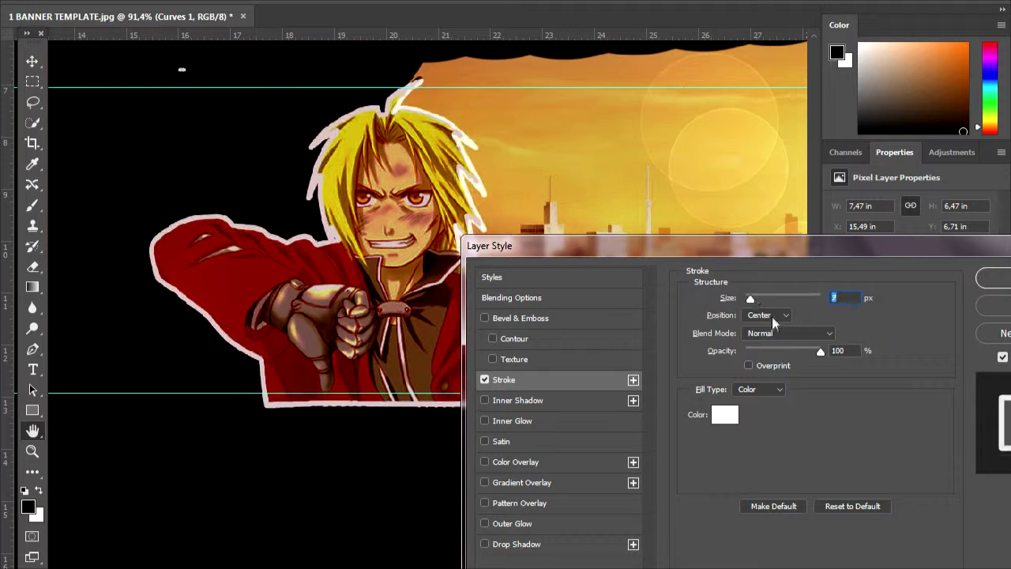
left_click(768, 314)
left_click(763, 327)
Step: Set the character's stroke colour to a dark golden yellow and erase the stray speck above his outstretched arm
left_click(725, 414)
left_click(508, 142)
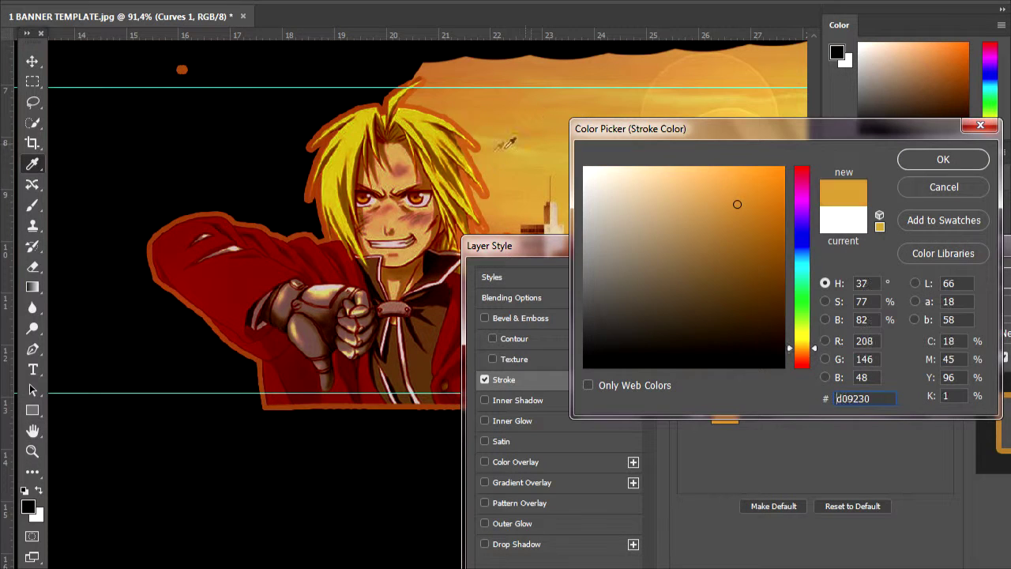
left_click(375, 114)
left_click(774, 223)
mouse_move(802, 342)
left_mouse_down()
mouse_move(802, 352)
mouse_move(806, 327)
mouse_move(802, 337)
left_mouse_up()
left_click(741, 228)
mouse_move(741, 229)
left_mouse_down()
mouse_move(754, 237)
mouse_move(779, 203)
left_mouse_up()
left_click(943, 159)
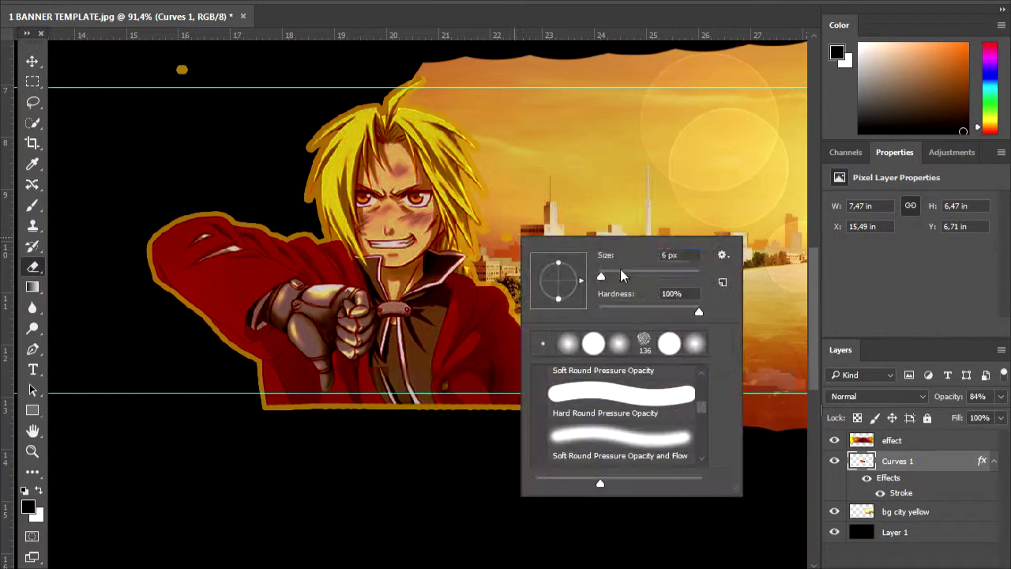
key("Escape")
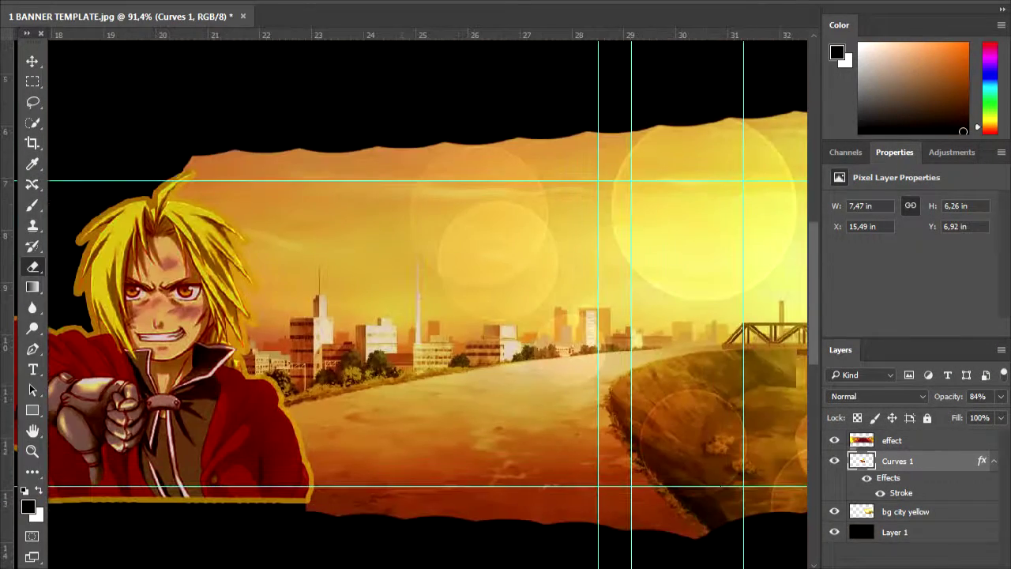
Step: Add an empty layer beneath "Curves 1" and merge the character down into it so the stroke becomes pixels
key("ctrl+shift+alt+n")
right_click(898, 460)
left_click(610, 524)
key("ctrl+z")
right_click(889, 460)
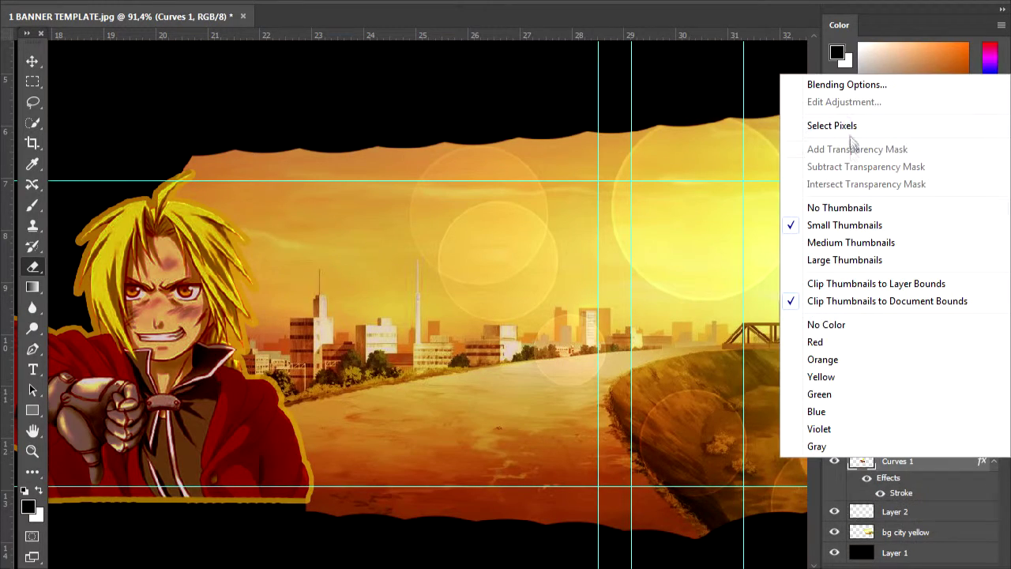
key("Escape")
right_click(898, 454)
left_click(589, 524)
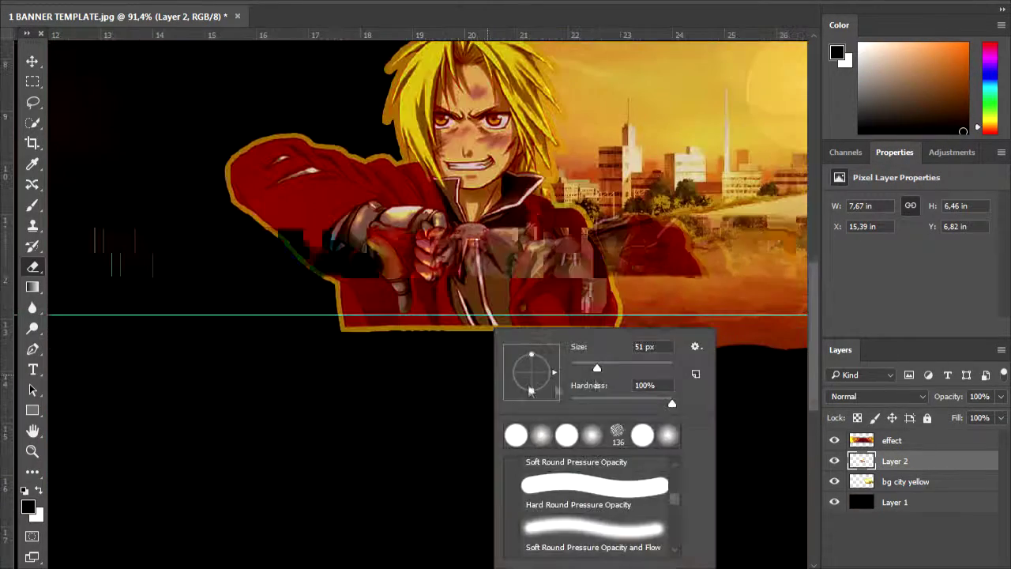
Step: Fade the outlined character's lower edge into black along the lower guide with a soft Eraser
key("shift+bracketleft")
left_click_drag(340, 317, 619, 320)
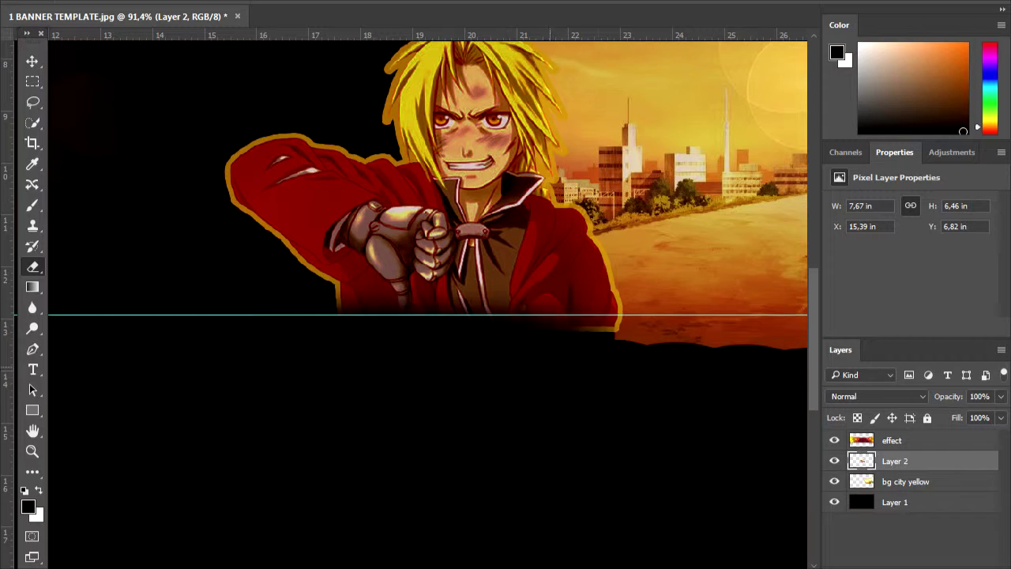
Step: Fade the lower and upper edges of the "bg city yellow" layer into black along the horizontal guides with a soft Eraser
left_click_drag(616, 237, 240, 214)
left_click(892, 441)
left_click(905, 482)
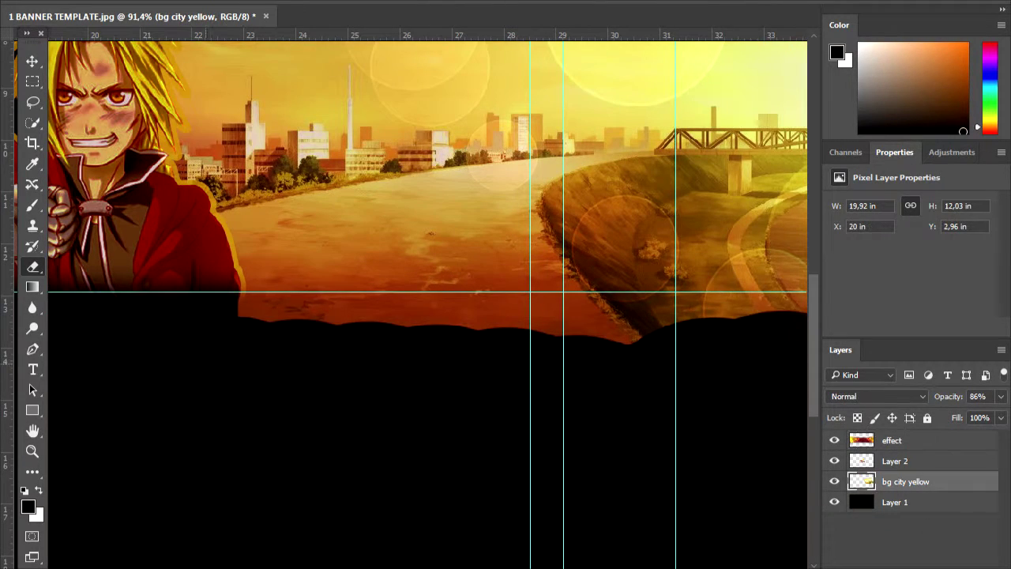
left_click_drag(238, 304, 529, 308)
left_click_drag(426, 316, 790, 313)
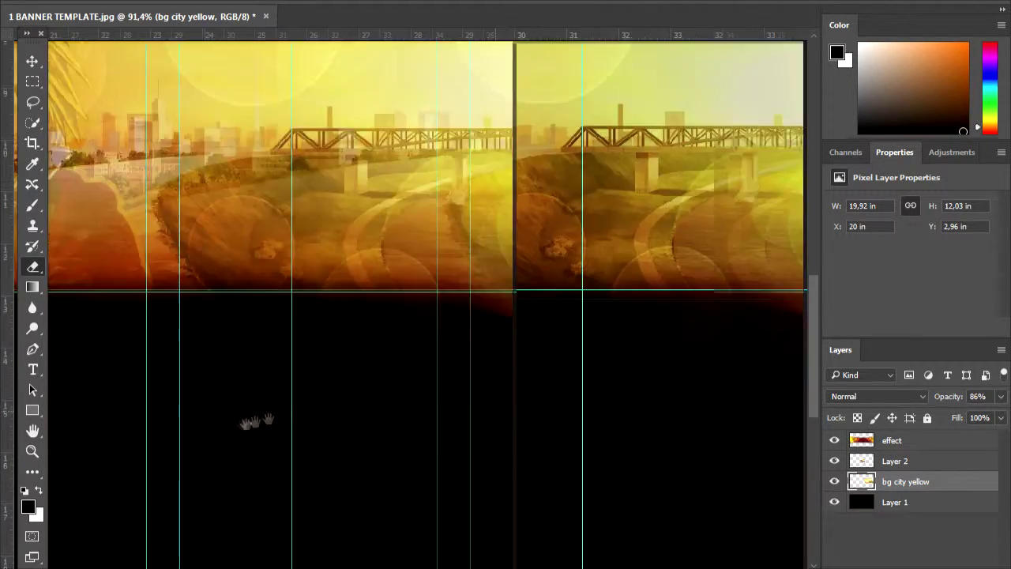
left_click_drag(245, 304, 454, 308)
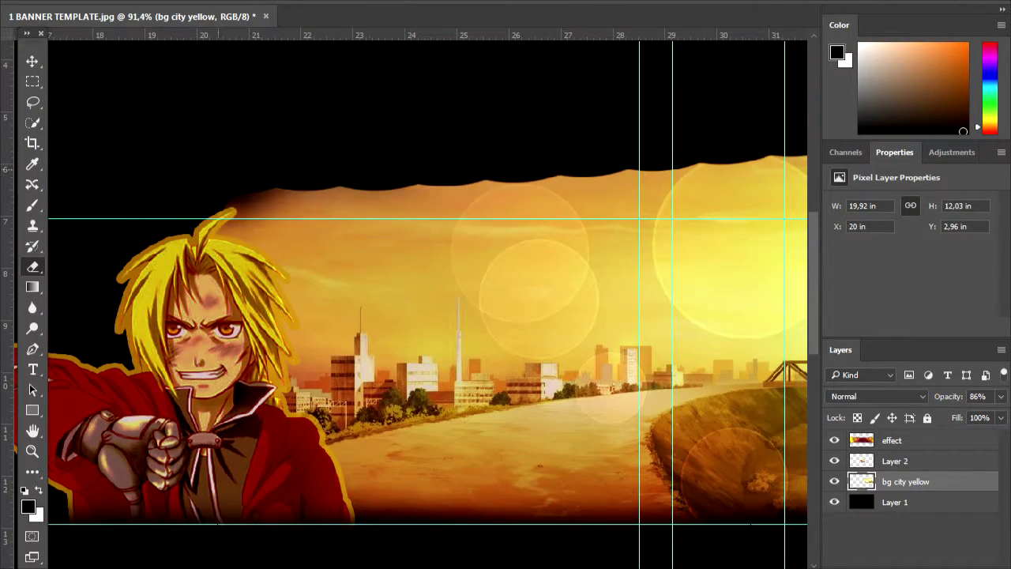
mouse_move(221, 209)
left_mouse_down()
mouse_move(711, 198)
mouse_move(237, 222)
left_mouse_up()
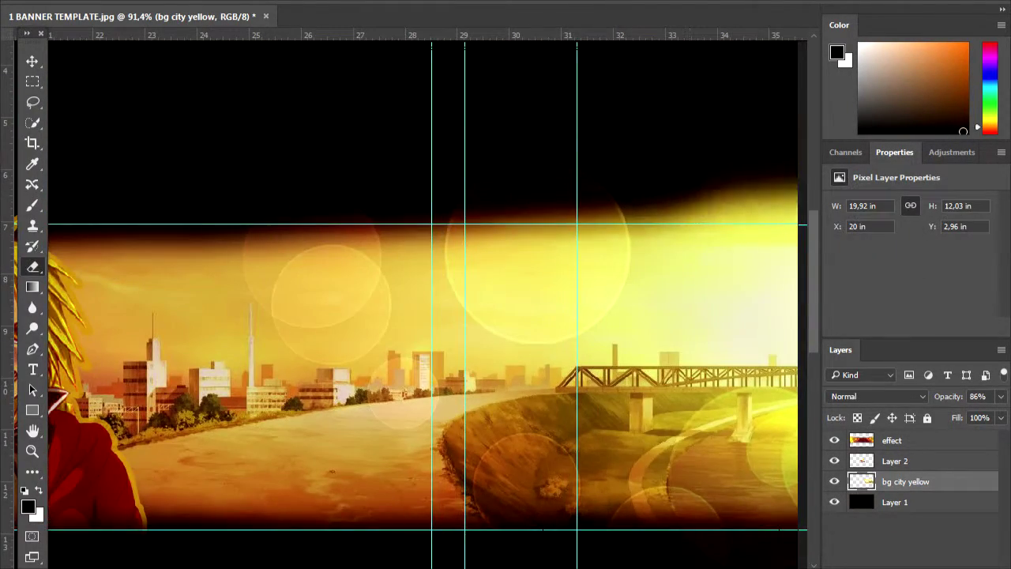
left_click_drag(790, 207, 364, 229)
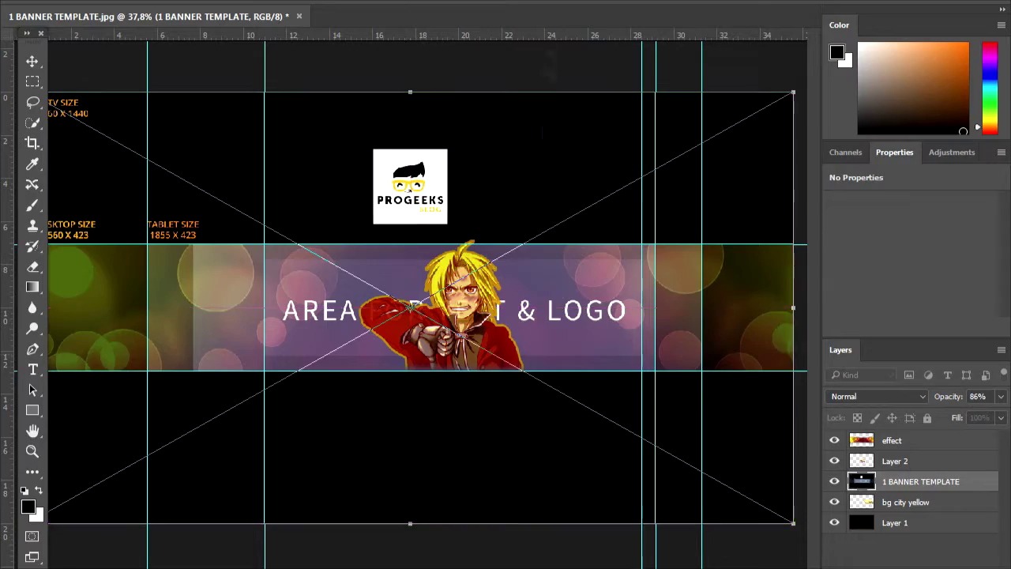
Step: Place the "1 BANNER TEMPLATE" image directly beneath the "bg city yellow" layer and lower its opacity to 42%
key("Return")
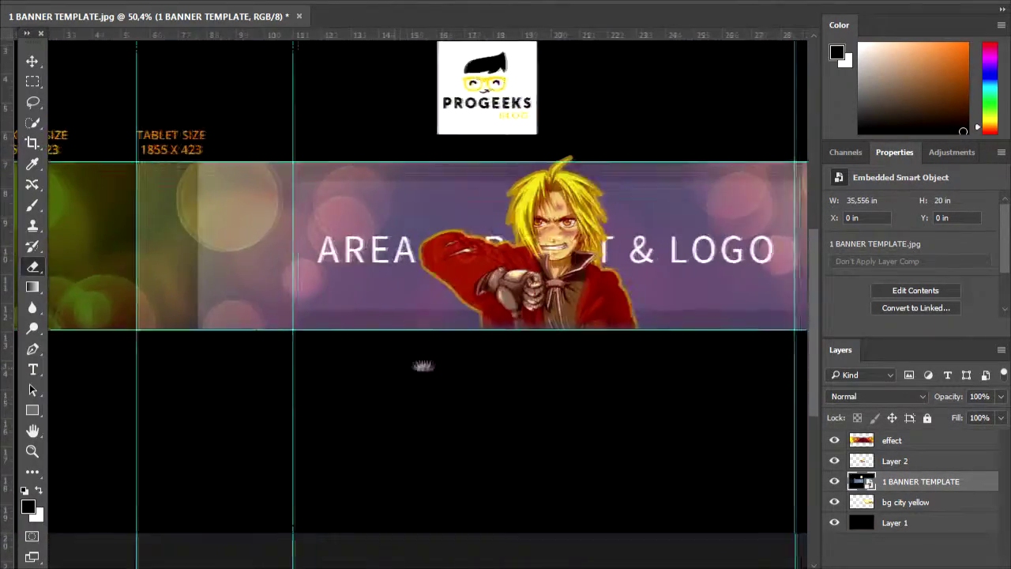
left_click_drag(423, 365, 355, 384)
left_click_drag(920, 481, 922, 519)
left_click_drag(952, 396, 945, 399)
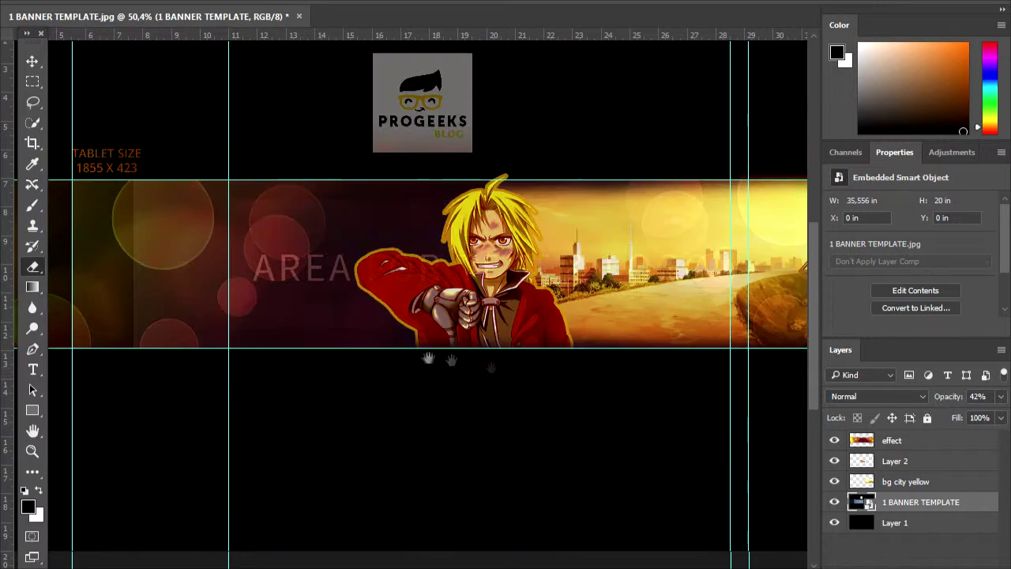
left_click_drag(421, 363, 380, 388)
left_click_drag(497, 393, 296, 396)
Step: Marquee-select the strip between the guides from its left end to mid-character, add a layer above "bg city yellow", and undo a black test stroke
left_click(893, 441)
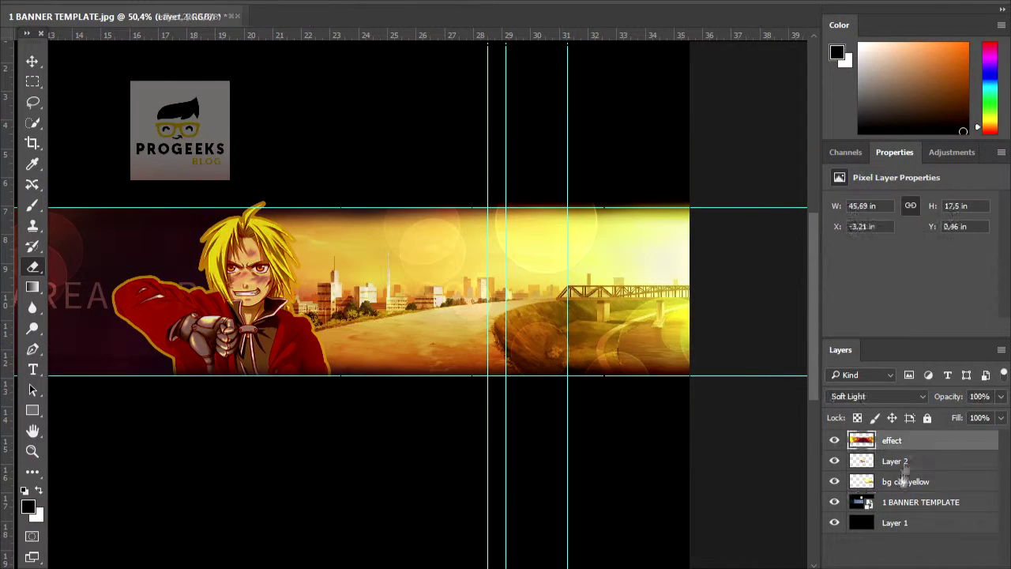
left_click(906, 482)
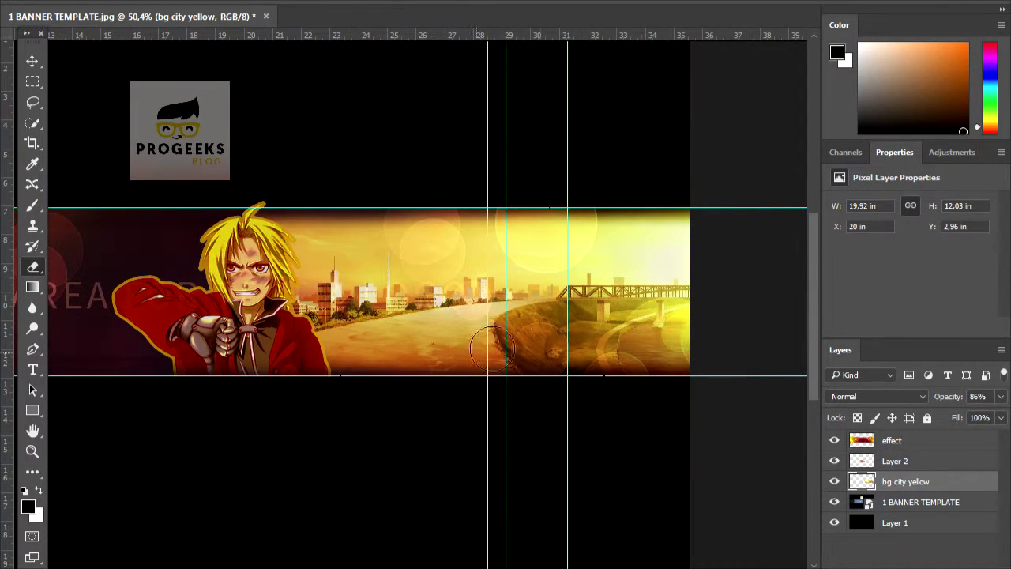
left_click_drag(280, 176, 689, 200)
scroll(688, 200, "left", 10)
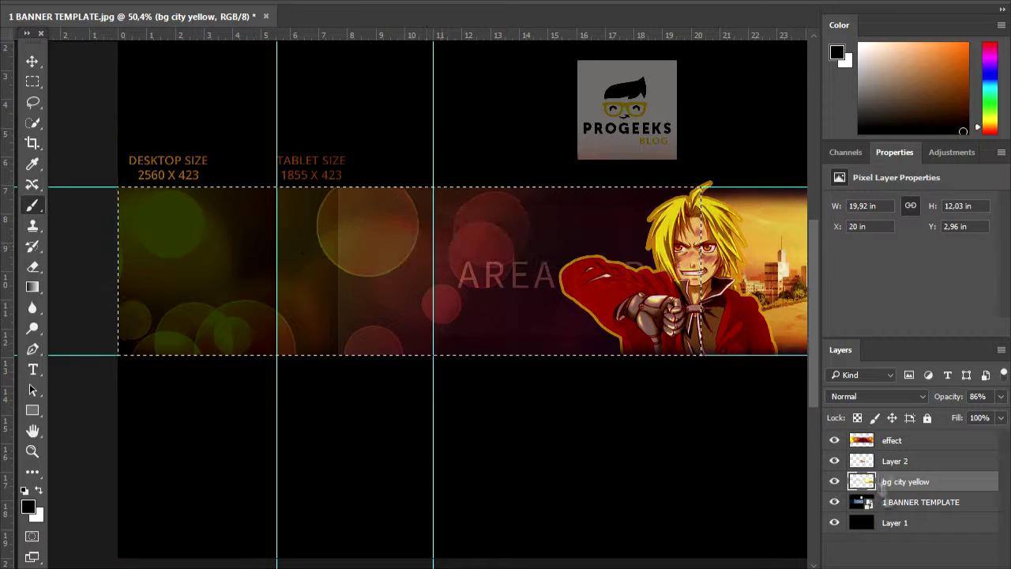
key("ctrl+shift+alt+n")
left_click_drag(642, 211, 522, 224)
key("ctrl+z")
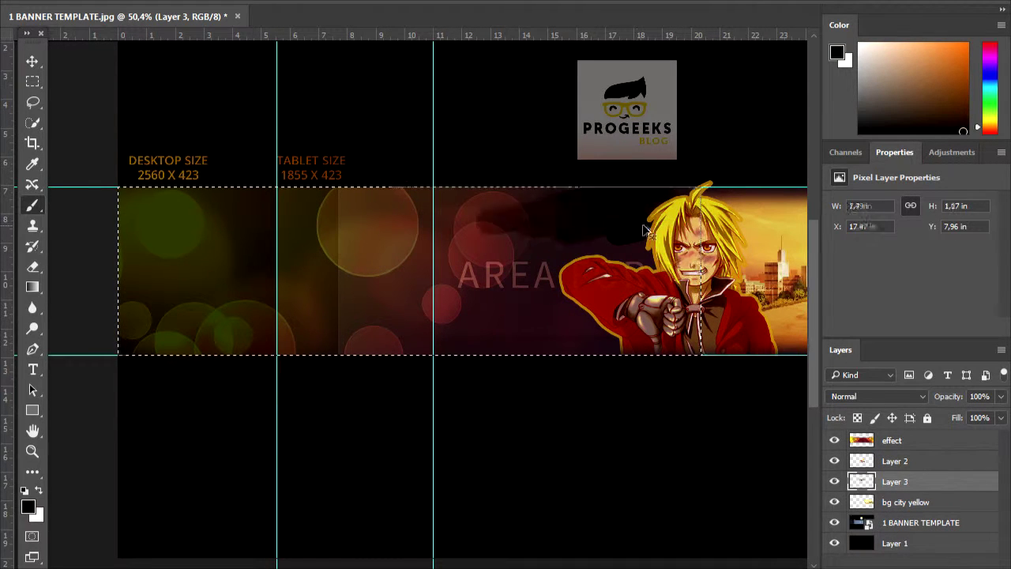
Step: Look up the golden outline colour through Layer 2's Color Overlay style without applying the style, and set the foreground colour to ca8204
left_click(893, 440)
left_click(896, 461)
double_click(948, 461)
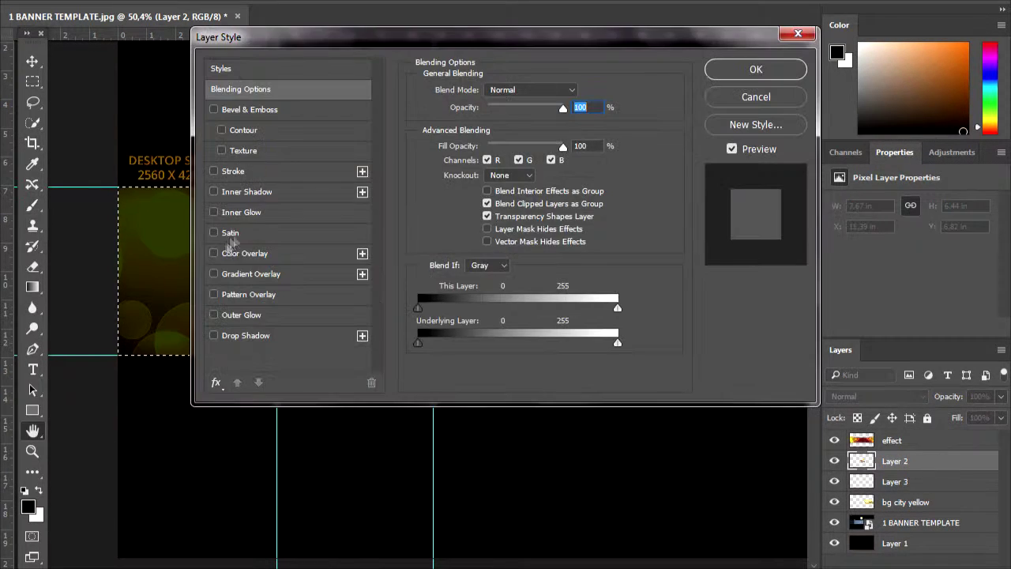
left_click(214, 233)
left_click(245, 253)
left_click(582, 92)
key("Return")
left_click(756, 69)
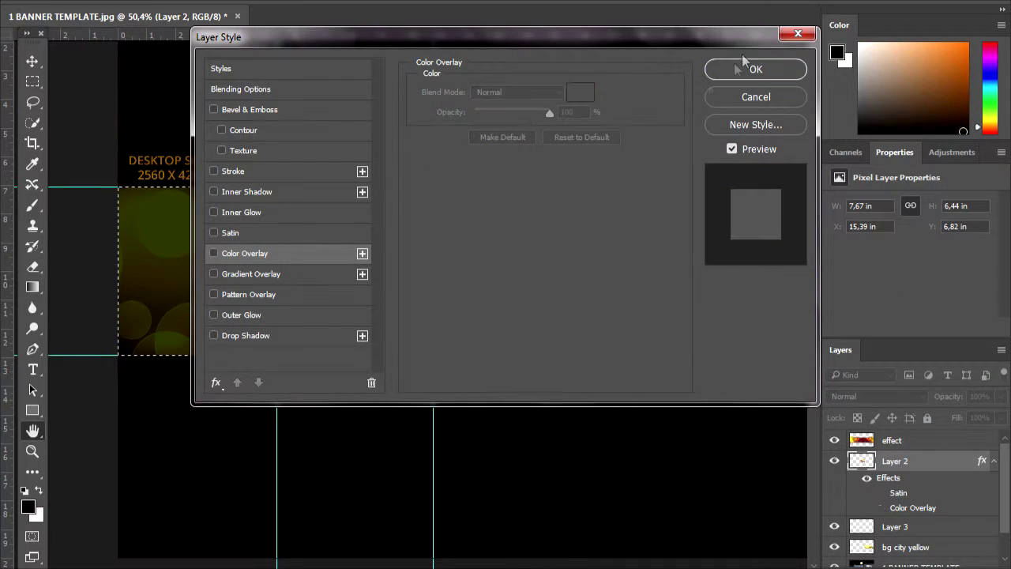
left_click(837, 52)
type("c89204")
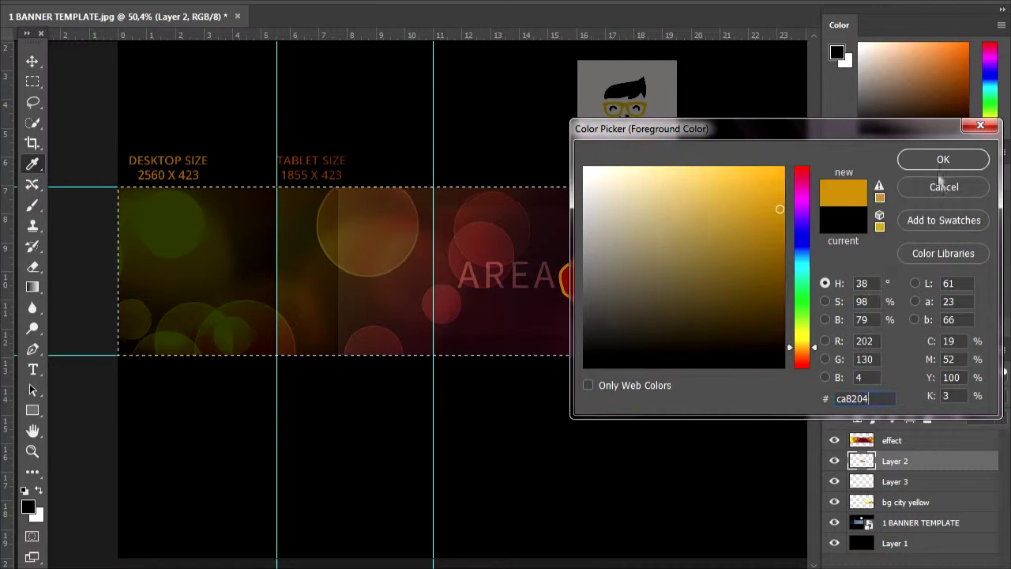
key("Return")
Step: Try to paint the selected left half of the strip golden orange on the character layer, "Layer 2"
left_click_drag(138, 213, 573, 198)
left_click_drag(158, 237, 584, 300)
left_click_drag(158, 261, 162, 320)
right_click(347, 310)
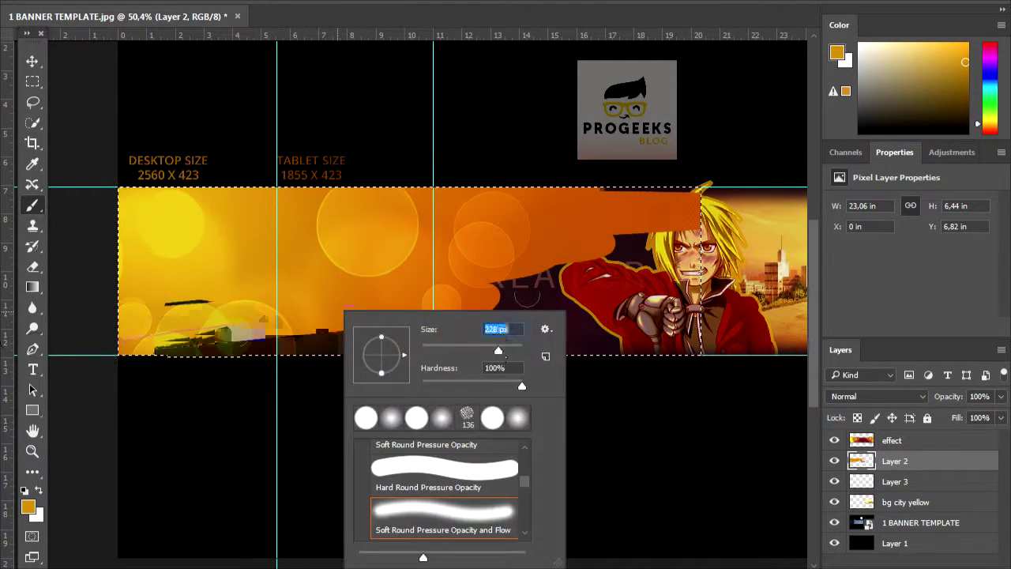
left_click_drag(506, 214, 695, 348)
key("Delete")
Step: Try golden orange brush strokes across the selected left half of the strip on "Layer 3", behind the character
left_click(895, 481)
mouse_move(569, 331)
left_mouse_down()
mouse_move(134, 331)
mouse_move(609, 194)
left_mouse_up()
scroll(411, 269, "right", 5)
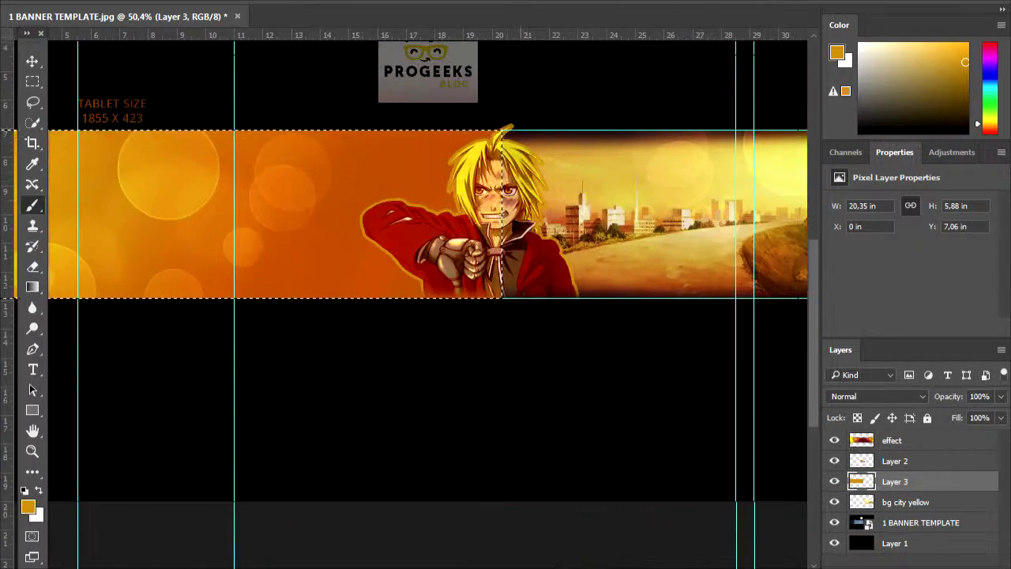
scroll(411, 306, "down", 3)
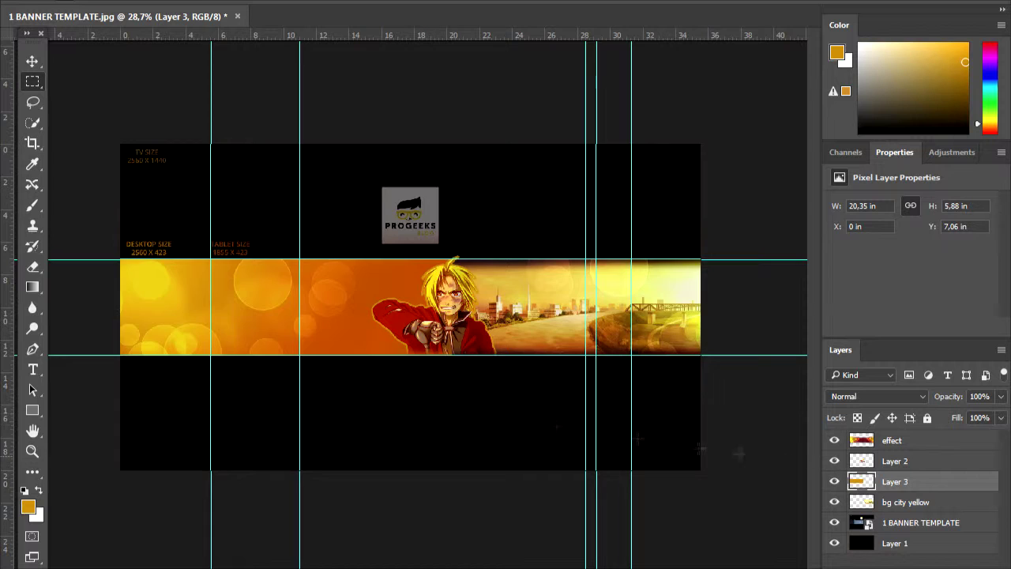
scroll(418, 352, "up", 5)
Step: Try to remove the golden outline from "Layer 2" with the Magic Eraser
left_click(896, 461)
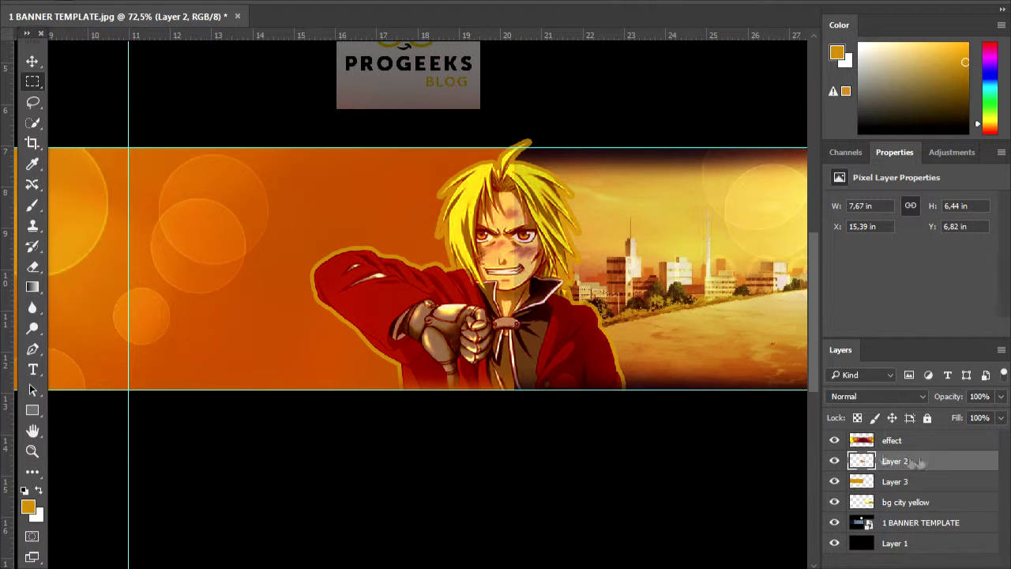
left_click(33, 268)
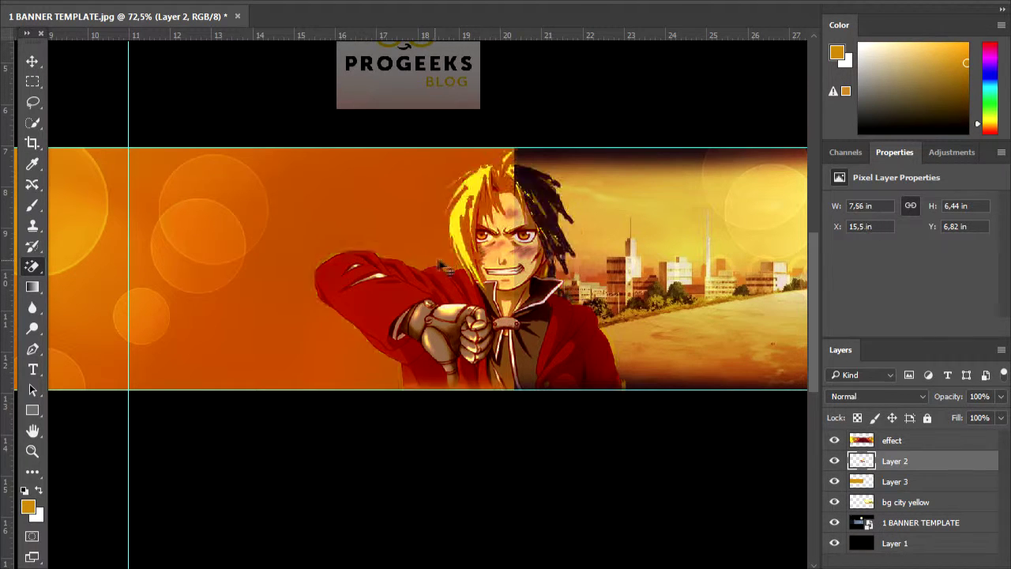
key("ctrl+z")
key("b")
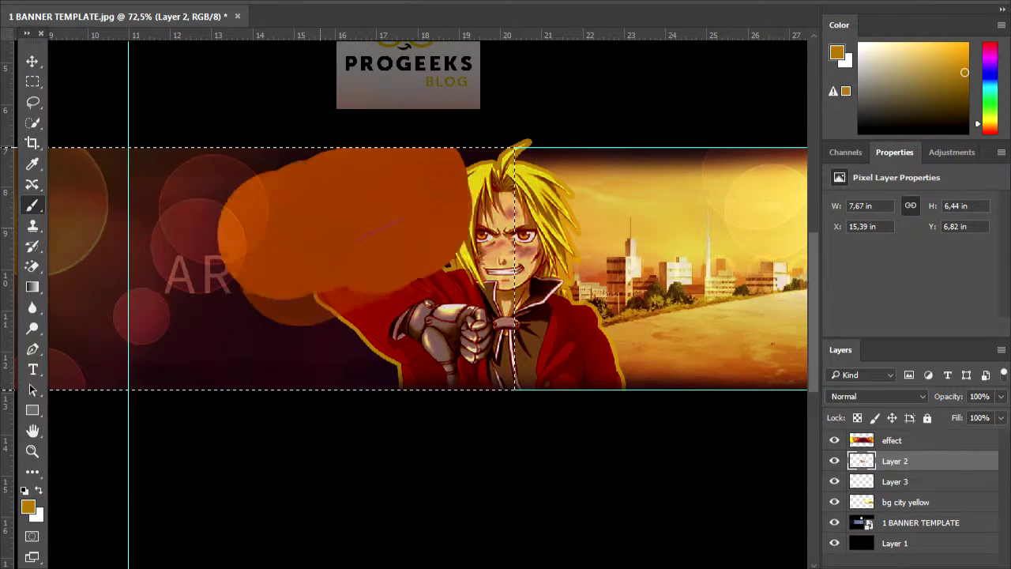
Step: Sample the character's golden outline and test orange to tan brush tones on "Layer 3" around his outstretched arm
left_click(895, 481)
left_click(375, 335, "alt")
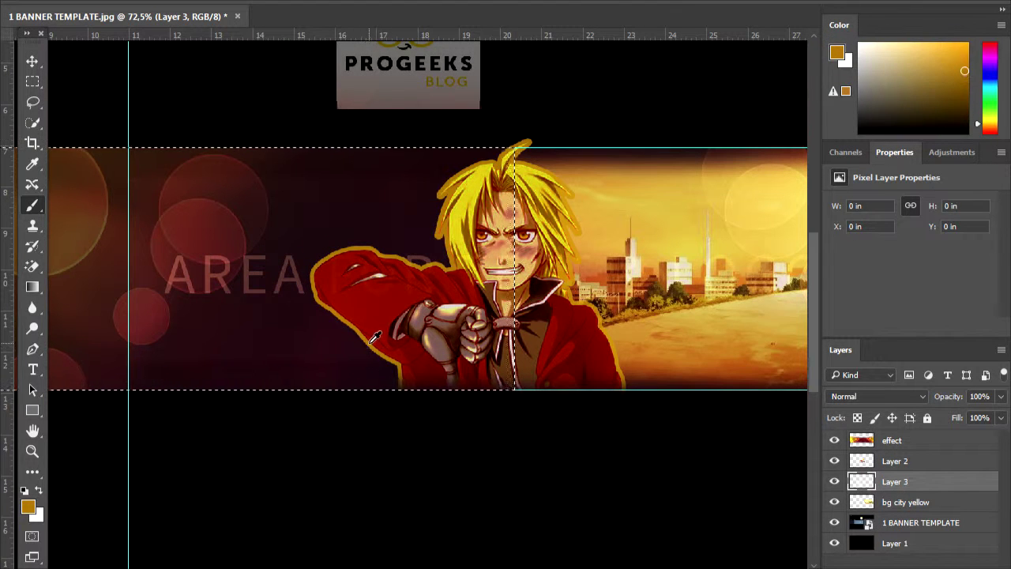
left_click_drag(416, 213, 294, 288)
left_click_drag(442, 180, 301, 284)
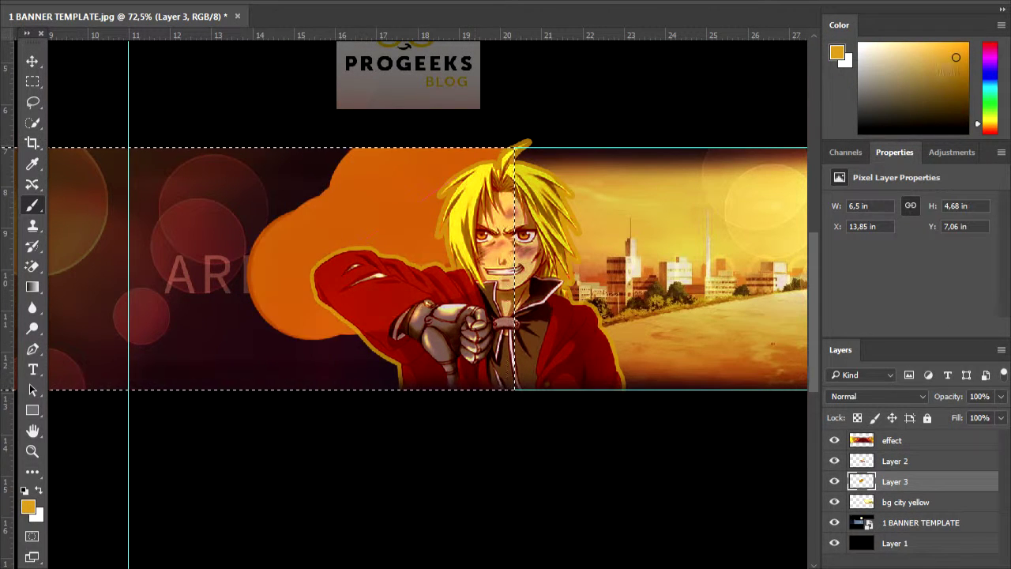
mouse_move(442, 181)
left_mouse_down()
mouse_move(300, 332)
mouse_move(261, 317)
mouse_move(316, 340)
left_mouse_up()
left_click_drag(411, 260, 285, 348)
left_click_drag(411, 197, 237, 301)
left_click_drag(443, 189, 301, 332)
left_click_drag(403, 182, 317, 260)
left_click_drag(450, 181, 198, 340)
left_click_drag(348, 316, 119, 253)
left_click_drag(324, 182, 115, 348)
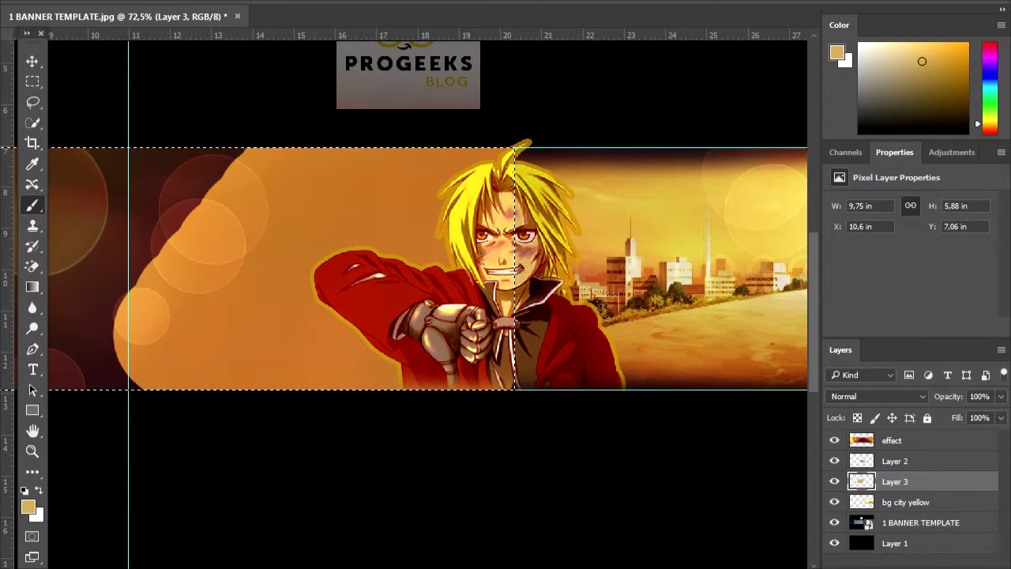
Step: Choose a more saturated orange foreground colour and paint over the area behind the character on "Layer 3" with it
left_click(837, 52)
type("ca8204")
key("Return")
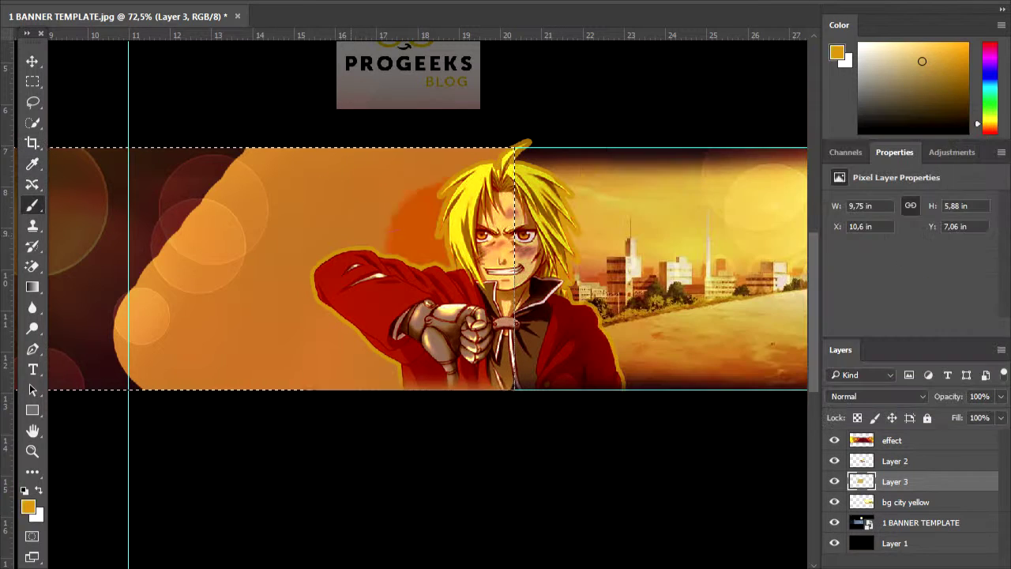
left_click_drag(443, 190, 261, 332)
left_click_drag(442, 181, 261, 348)
left_click_drag(380, 182, 56, 347)
mouse_move(952, 396)
left_mouse_down()
mouse_move(940, 396)
mouse_move(1005, 383)
left_mouse_up()
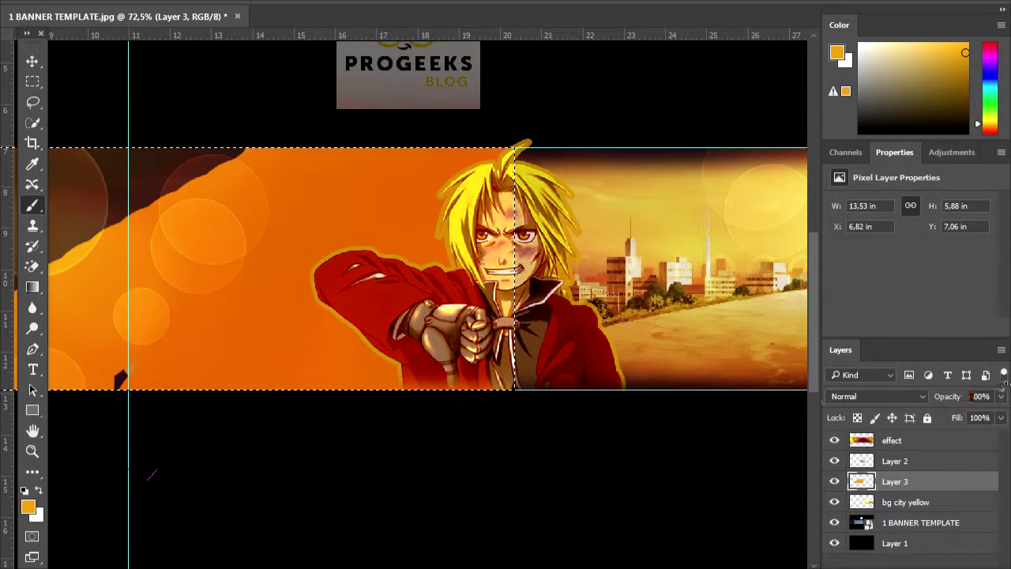
Step: Extend the orange paint on "Layer 3" to the strip's left end, filling the remaining dark gaps inside the selection
left_click_drag(317, 277, 553, 288)
left_click_drag(474, 287, 790, 346)
left_click_drag(426, 237, 237, 340)
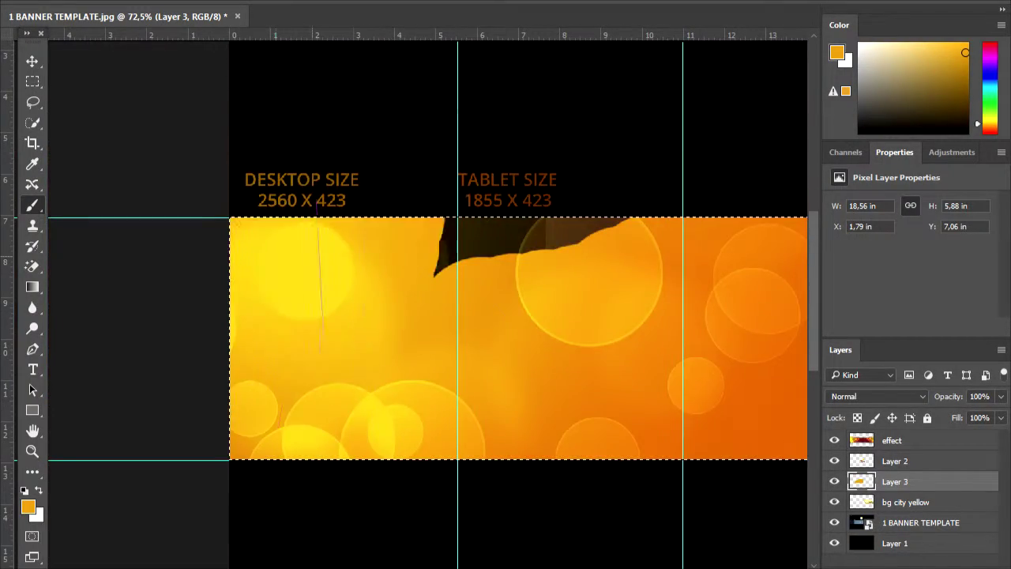
left_click_drag(790, 316, 56, 311)
left_click_drag(474, 316, 464, 245)
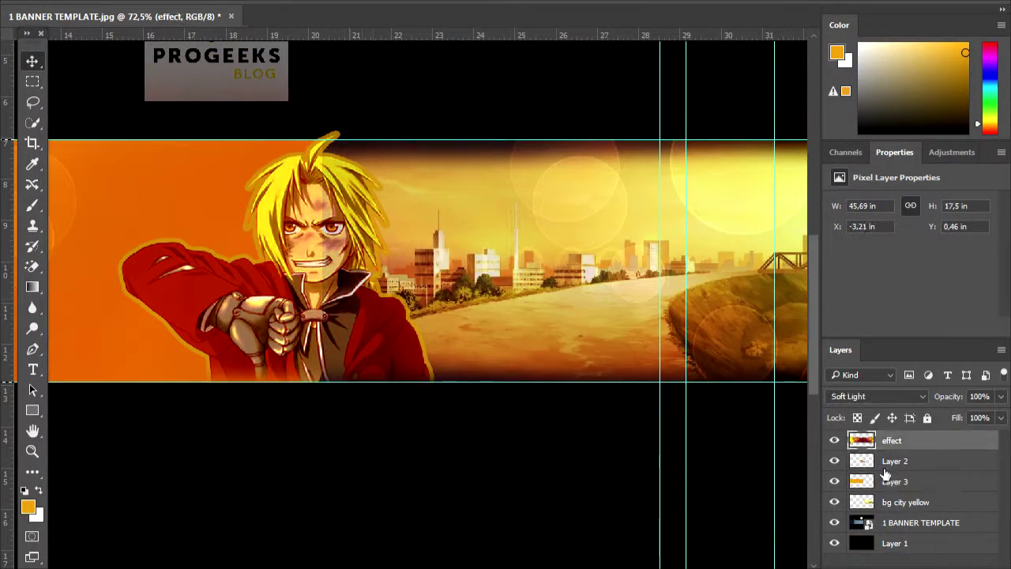
Step: Delete the old character layer "Layer 2" and place the original edward fma.jpg image beneath the "effect" layer
left_click(835, 461)
left_click(379, 563)
left_click(798, 197)
left_click_drag(908, 316, 237, 316)
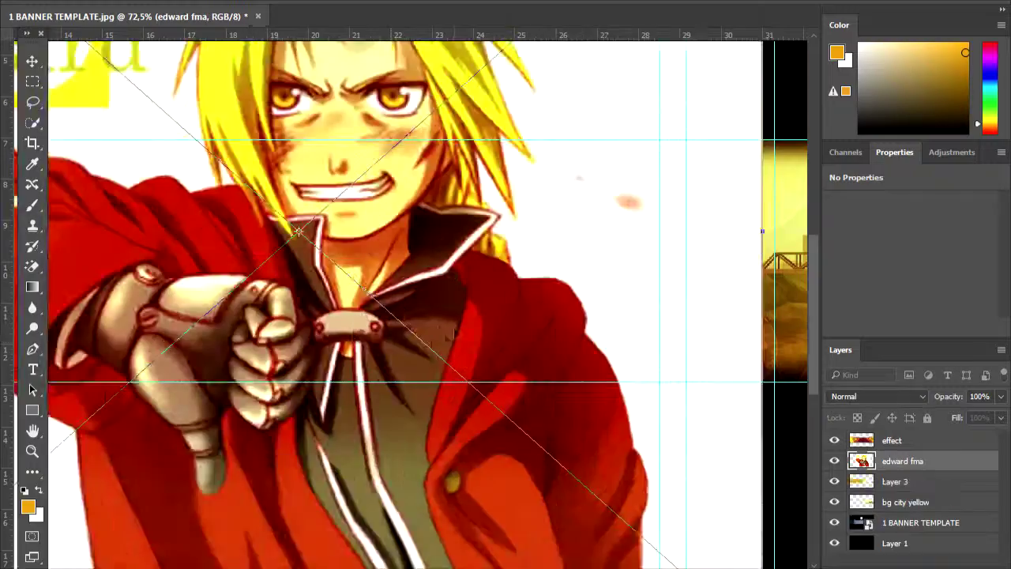
Step: Scale the placed character image to about 8.07 × 7.18 in over the strip's centre and set its opacity to 100%
key("ctrl+0")
left_click_drag(602, 155, 557, 247)
scroll(411, 316, "up", 3)
left_click_drag(948, 396, 910, 396)
scroll(699, 371, "up", 2)
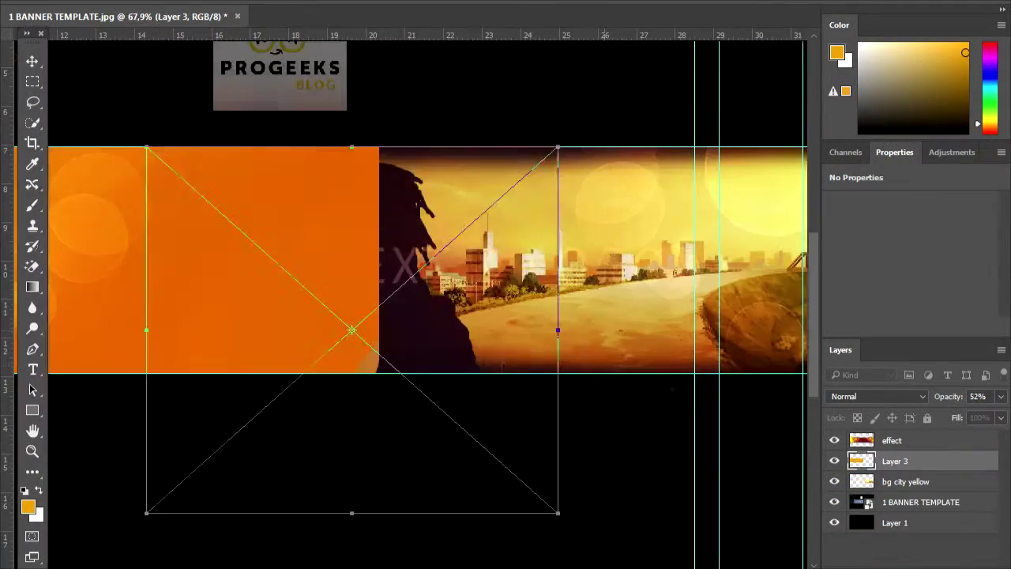
left_click_drag(556, 151, 508, 188)
left_click_drag(359, 352, 373, 289)
left_click_drag(524, 125, 473, 158)
left_click_drag(341, 301, 379, 267)
left_click(544, 4)
key("0")
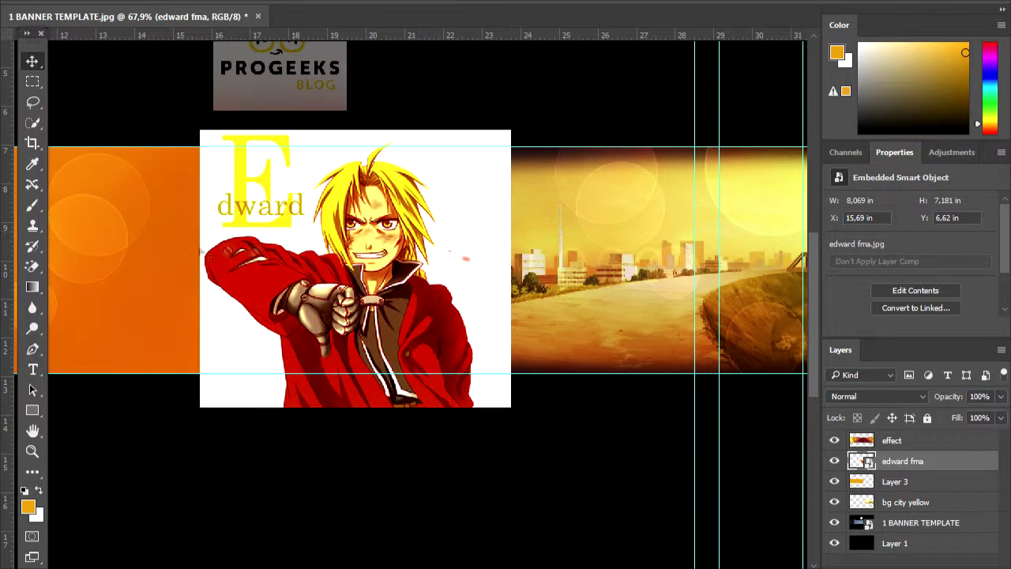
Step: Remove the white background around the character on "edward fma" with the Magic Eraser
key("e")
left_click(466, 198)
left_click(521, 211)
left_click(470, 230)
left_click(474, 269)
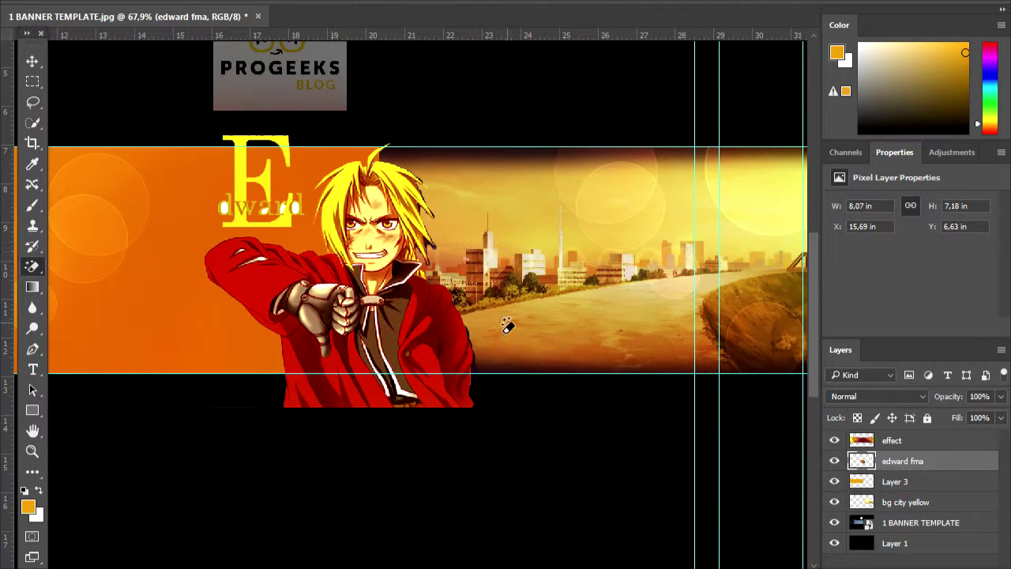
left_click(395, 331, "ctrl")
Step: Erase the yellow "Edward" lettering beside the character on the "edward fma" layer with the regular Eraser
right_click(33, 266)
left_click(87, 264)
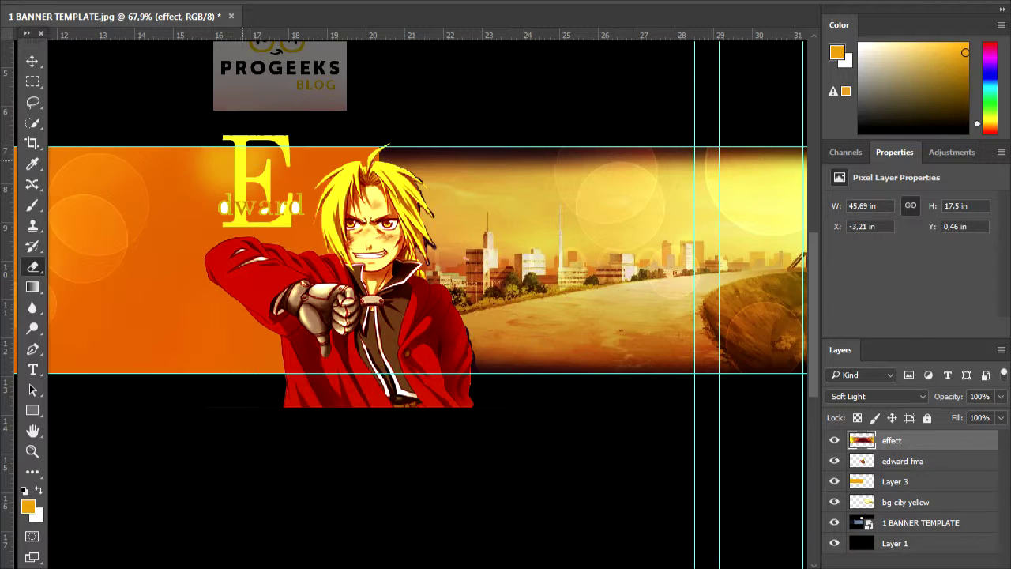
left_click(901, 465)
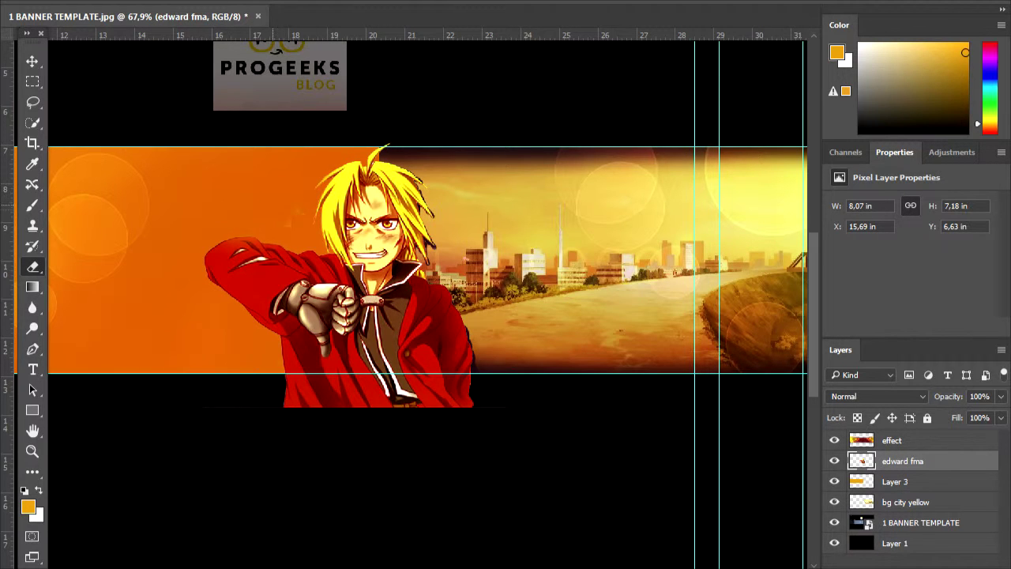
right_click(580, 450)
key("Escape")
double_click(868, 465)
left_click_drag(316, 45, 546, 45)
left_click(476, 181)
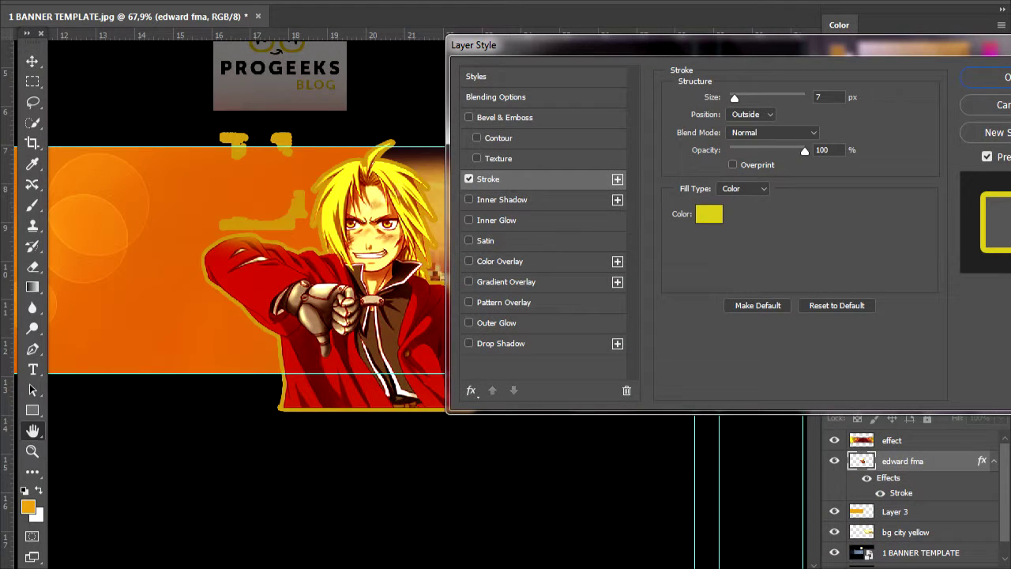
left_click(709, 213)
left_click(219, 178)
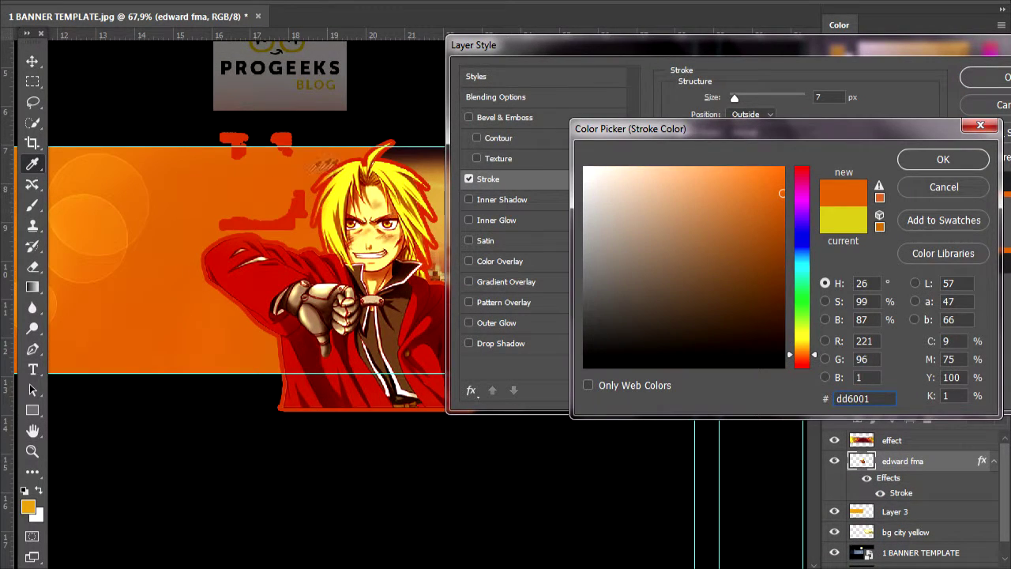
key("Escape")
key("Escape")
Step: Outline "edward fma" with a 7 px outside stroke in the flat orange sampled under the hidden "effect" layer, and erase the stray outlined specks
left_click(835, 440)
double_click(903, 461)
double_click(862, 465)
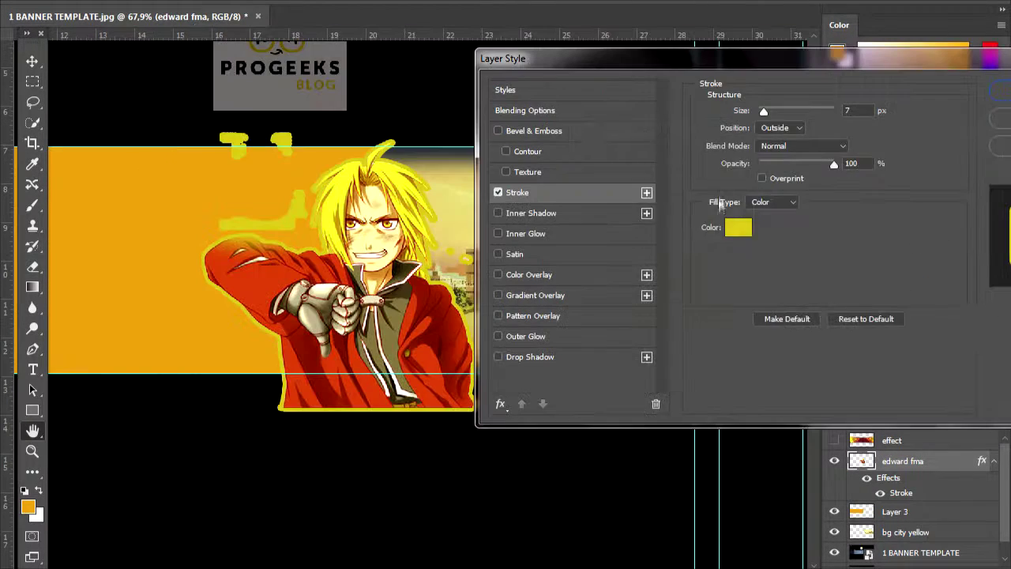
left_click(738, 226)
left_click(184, 208)
left_click(928, 158)
key("Return")
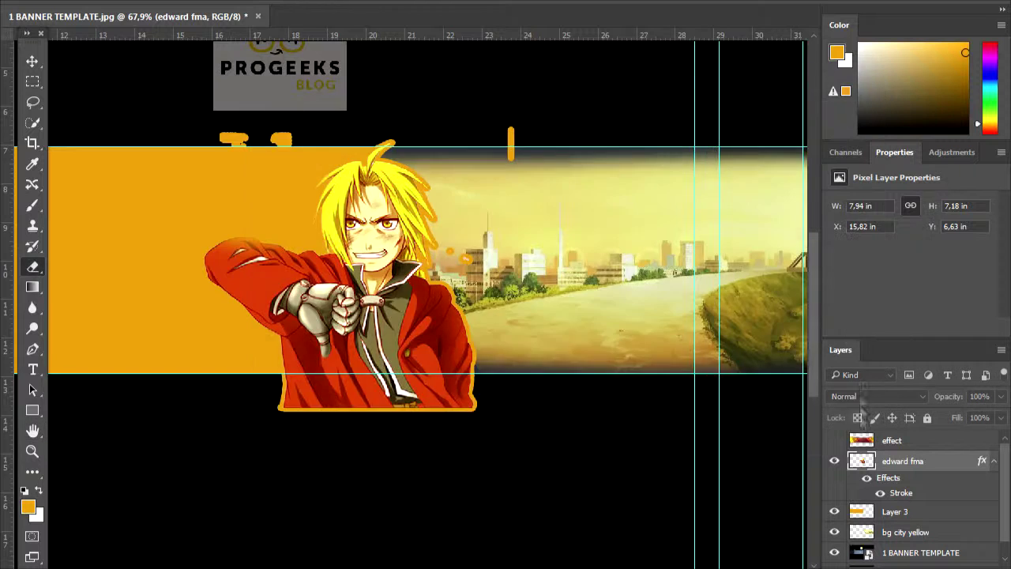
left_click(835, 440)
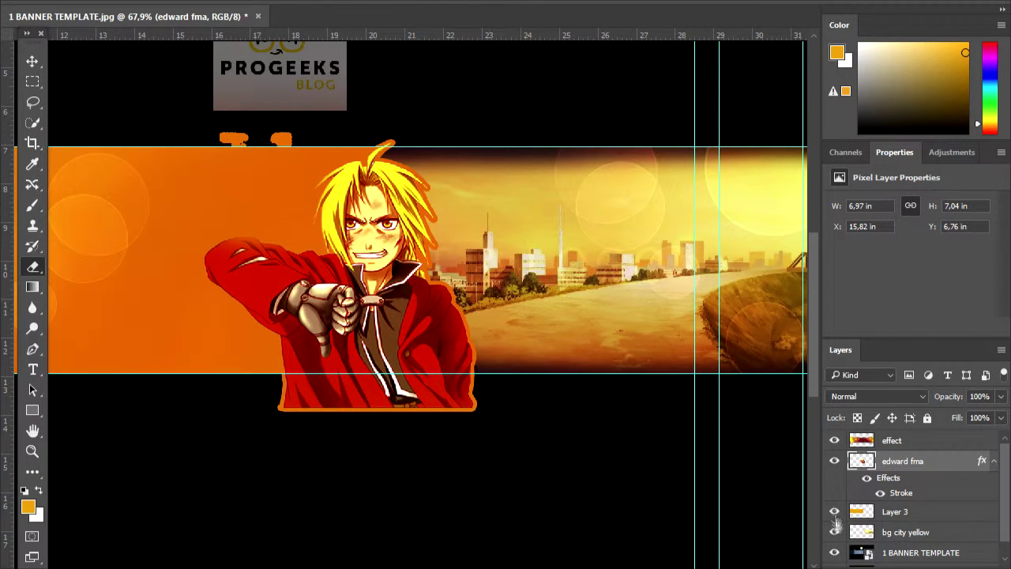
left_click(835, 512)
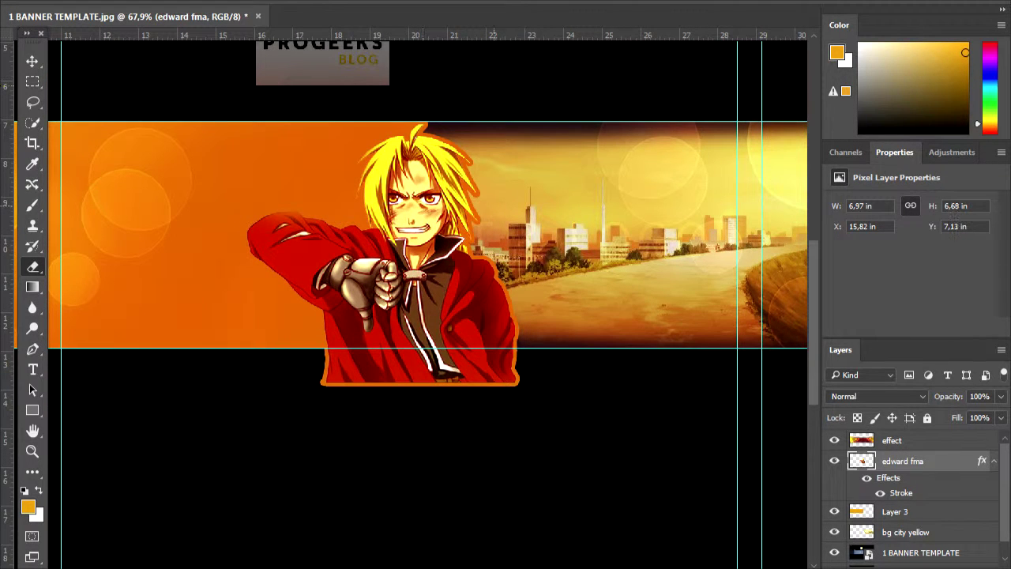
Step: Merge the character and its stroke into one layer and softly erase the part of the body below the strip's lower edge
right_click(532, 327)
left_click(909, 512)
right_click(901, 460)
left_click(608, 309)
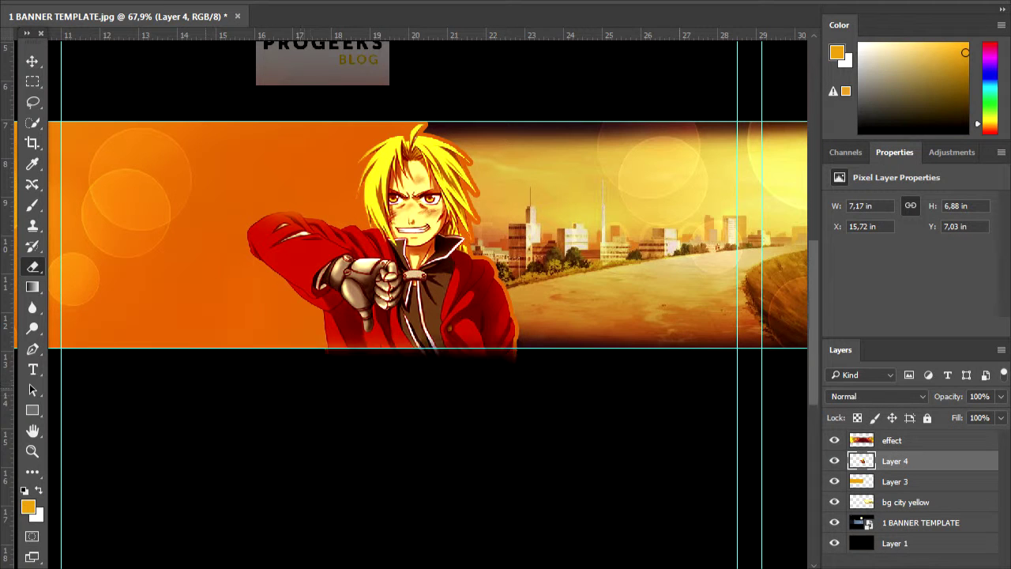
scroll(589, 432, "down", 2)
scroll(621, 429, "up", 1)
Step: Add the text "YOUR NAME" on the orange part of the strip, directly above "Layer 3"
left_click(905, 484)
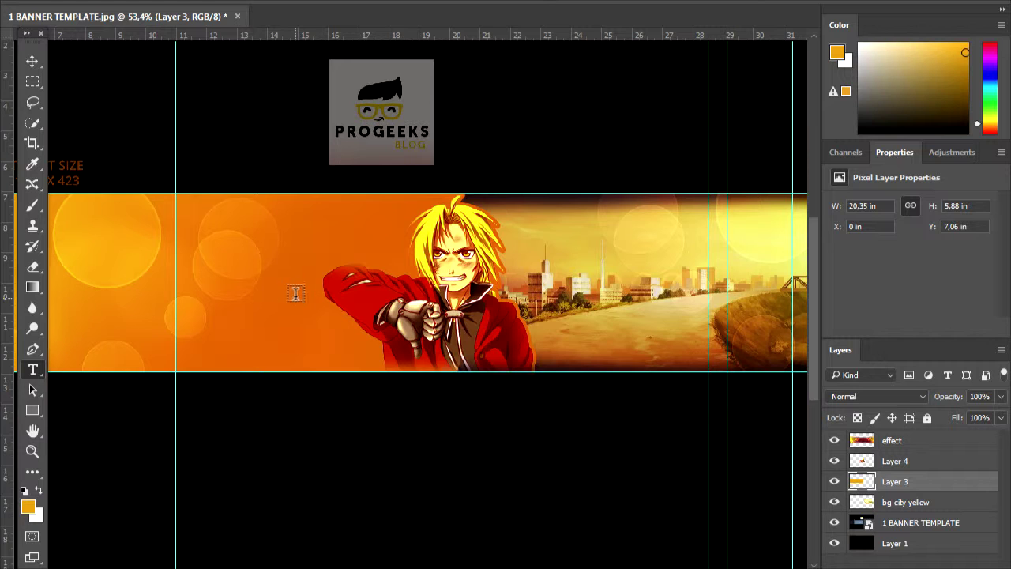
left_click(526, 299)
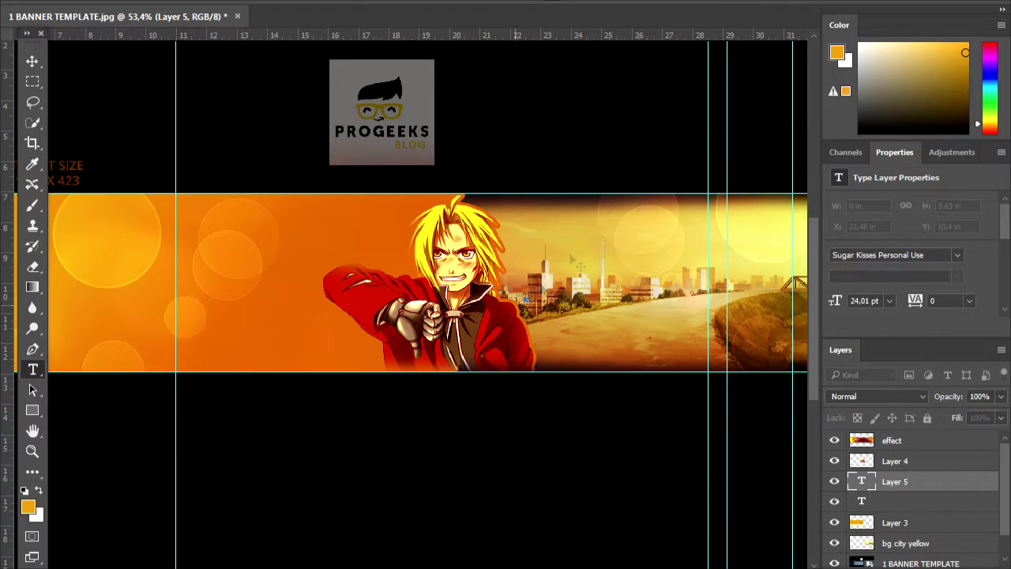
left_click(861, 482)
left_click_drag(250, 282, 333, 225)
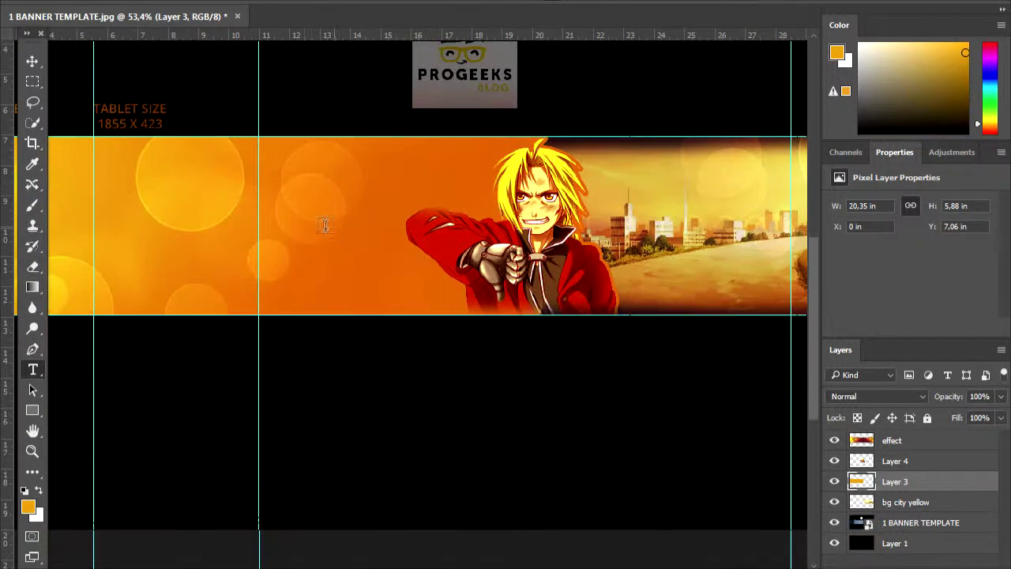
left_click(158, 223)
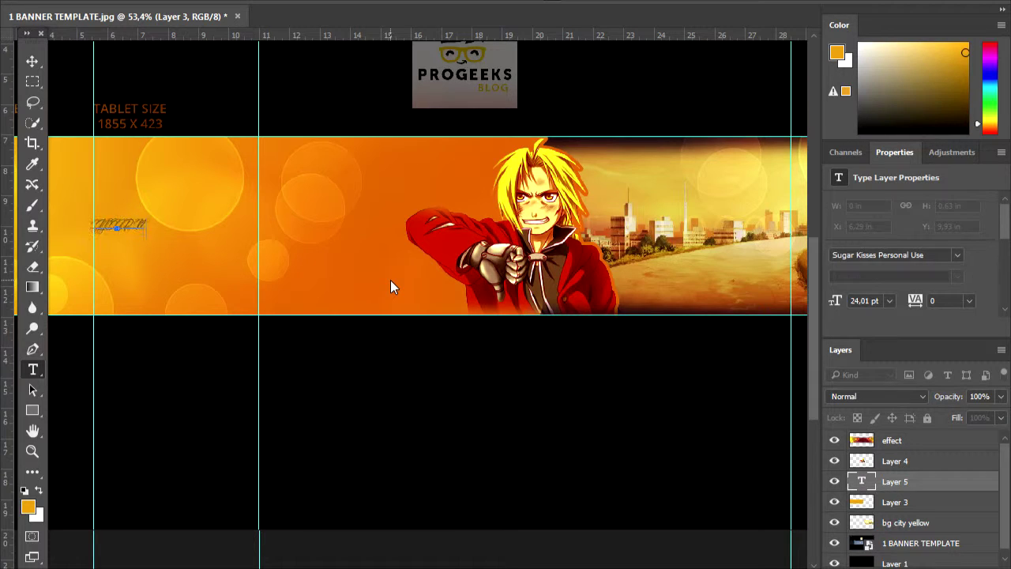
key("ctrl+shift+period")
key("ctrl+shift+period")
key("ctrl+shift+period")
key("ctrl+shift+period")
key("ctrl+shift+period")
key("ctrl+shift+period")
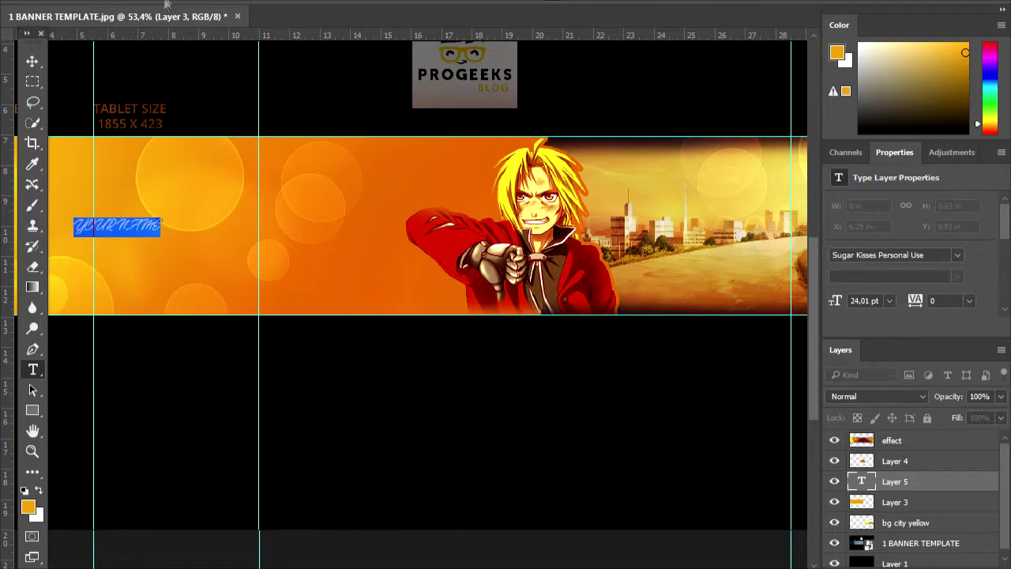
Step: Set the text's font to Steelfish Regular and enlarge it to about 335 pt, centred behind the character
left_click(90, 2)
left_click(158, 54)
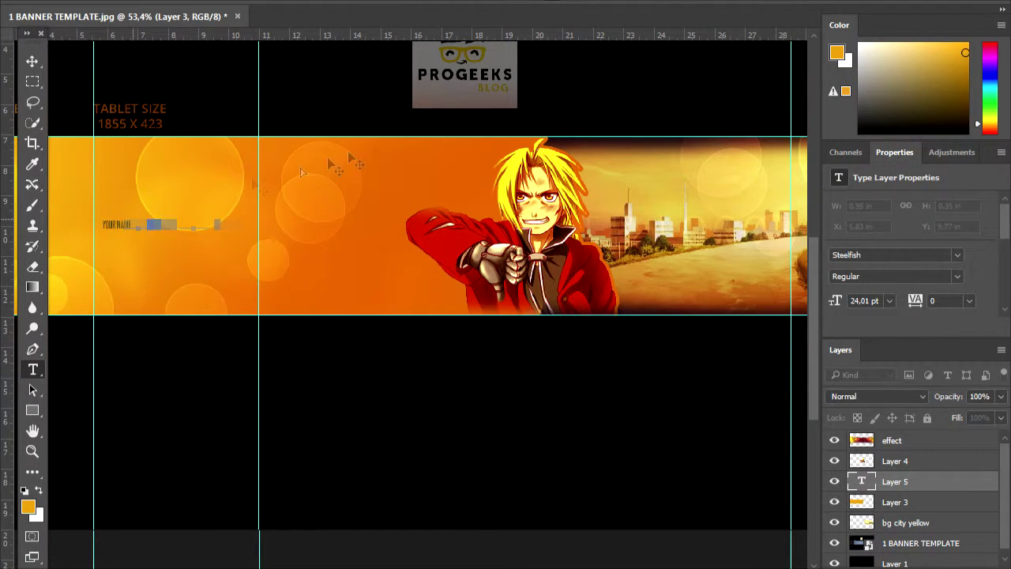
left_click_drag(478, 197, 718, 113)
left_click_drag(632, 158, 664, 190)
key("ctrl+Return")
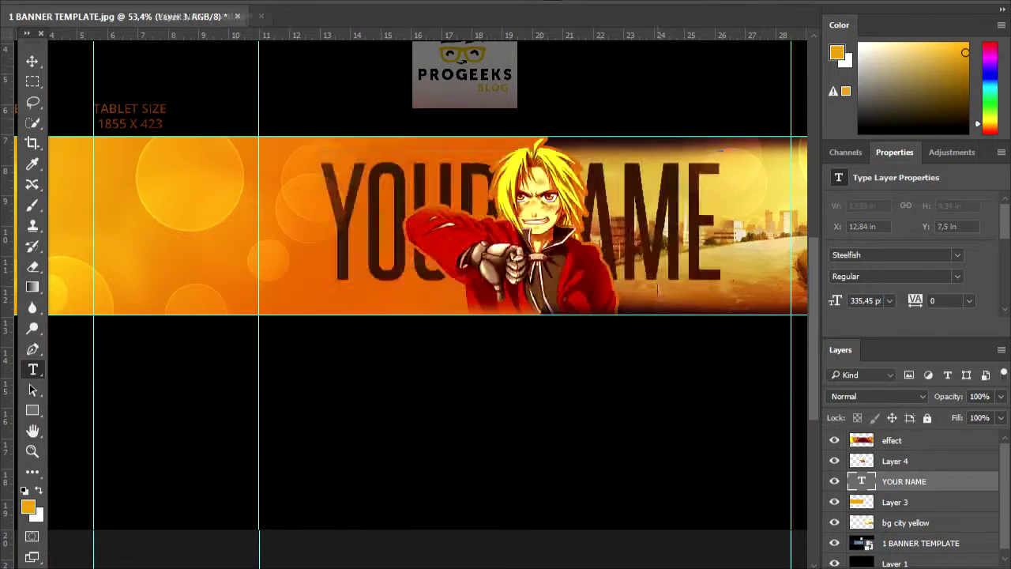
Step: Set the "YOUR NAME" layer's blend mode to Soft Light and move it above "Layer 4"
scroll(427, 316, "right", 3)
left_click(870, 396)
scroll(870, 396, "down", 13)
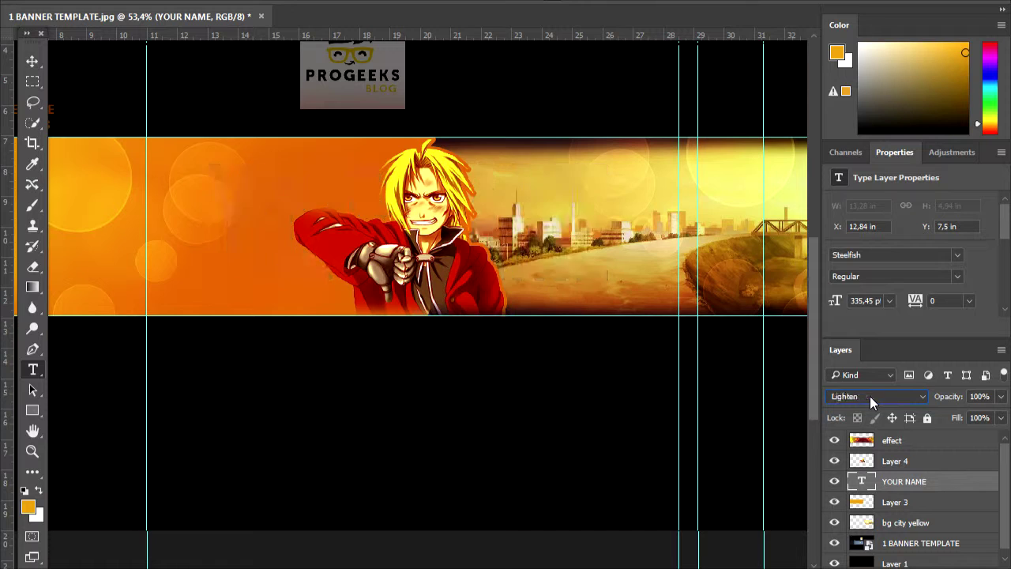
left_click_drag(506, 361, 632, 373)
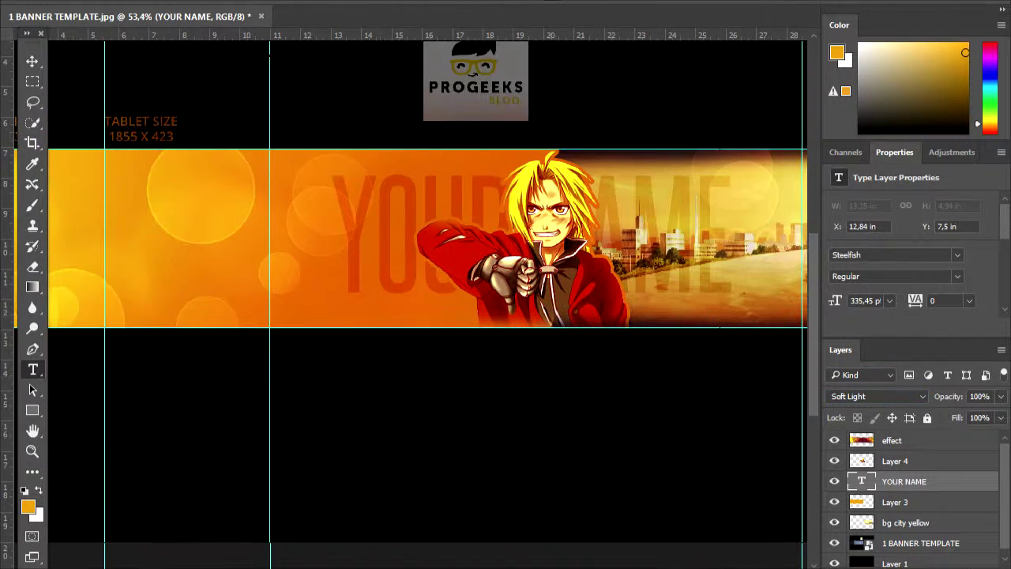
key("ctrl+bracketright")
Step: Hide the "effect" layer and try scaling the text down to about 132 pt on the orange area beside the character's head
left_click_drag(362, 261, 515, 251)
scroll(320, 264, "right", 3)
key("ctrl+t")
left_click_drag(561, 177, 399, 211)
left_click_drag(352, 263, 421, 208)
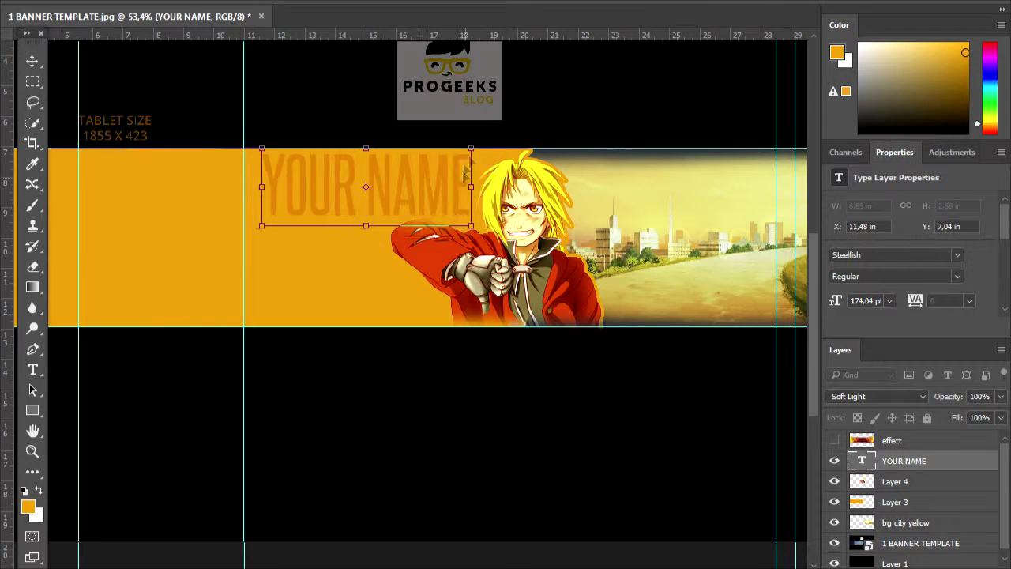
left_click_drag(425, 179, 424, 179)
scroll(424, 178, "down", 1)
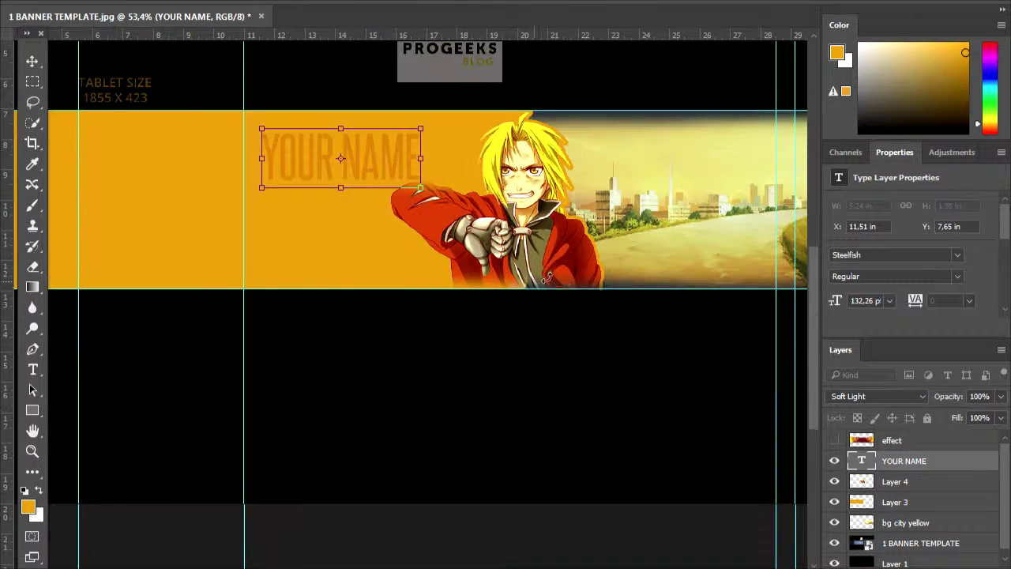
Step: Enlarge the "YOUR NAME" text to 353 pt across the strip's centre and show the "effect" layer
scroll(379, 221, "down", 3)
scroll(337, 255, "up", 2)
left_click_drag(335, 305, 482, 316)
key("Return")
left_click(834, 440)
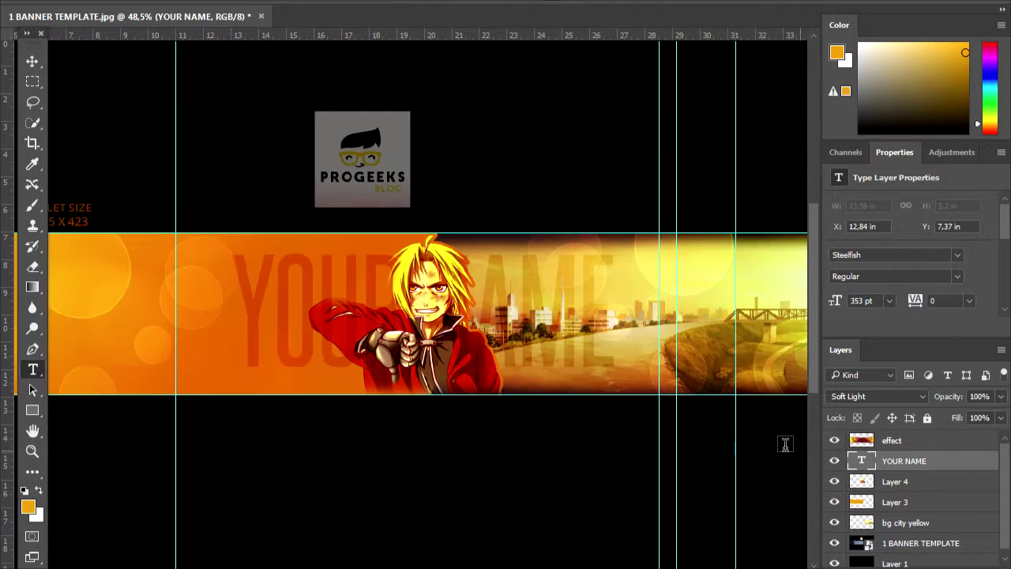
Step: Duplicate the "YOUR NAME" text layer in place and delete the "1 BANNER TEMPLATE" layer
key("ctrl+j")
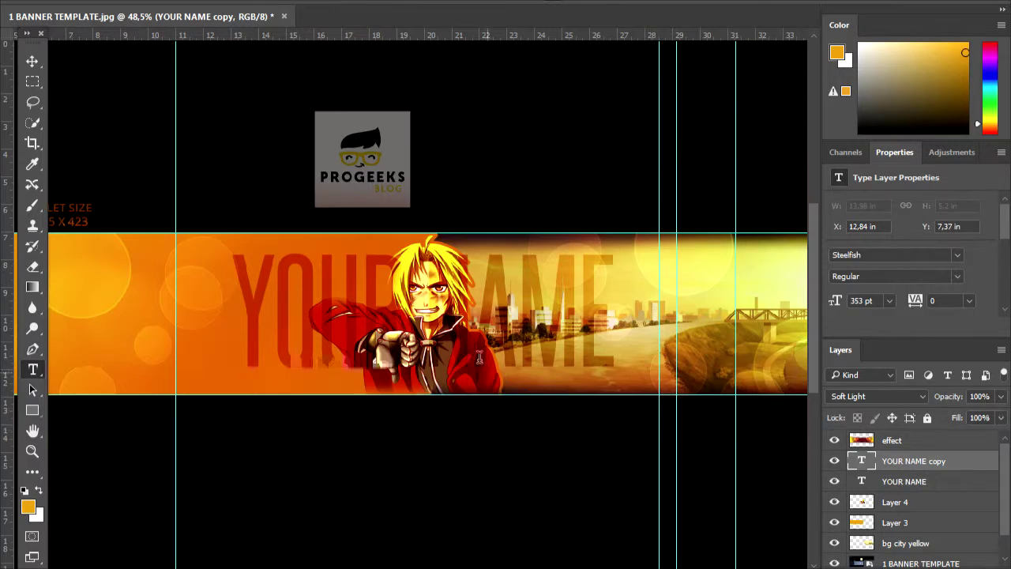
scroll(479, 358, "up", 2)
scroll(493, 409, "down", 5)
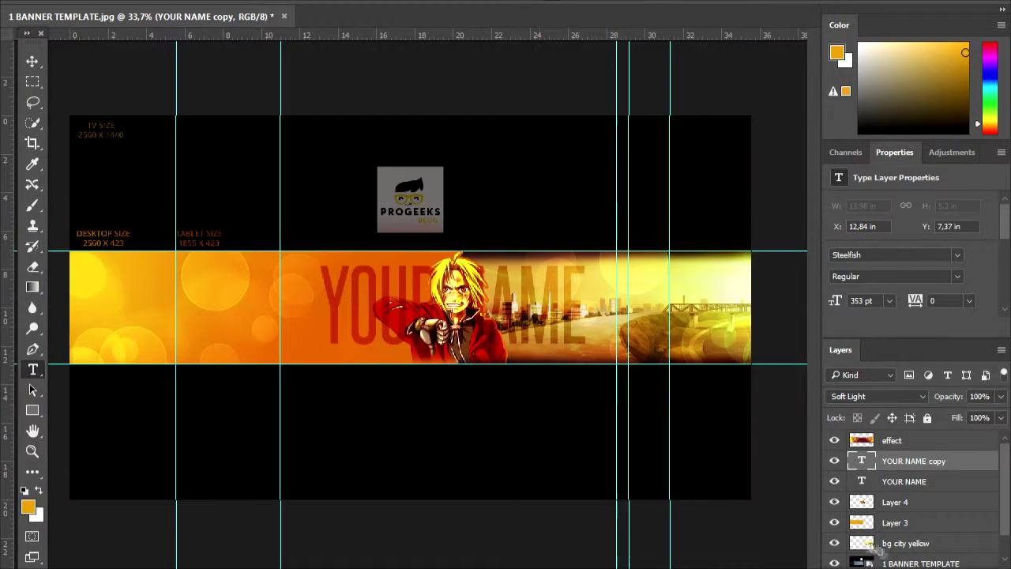
left_click(890, 560)
key("Delete")
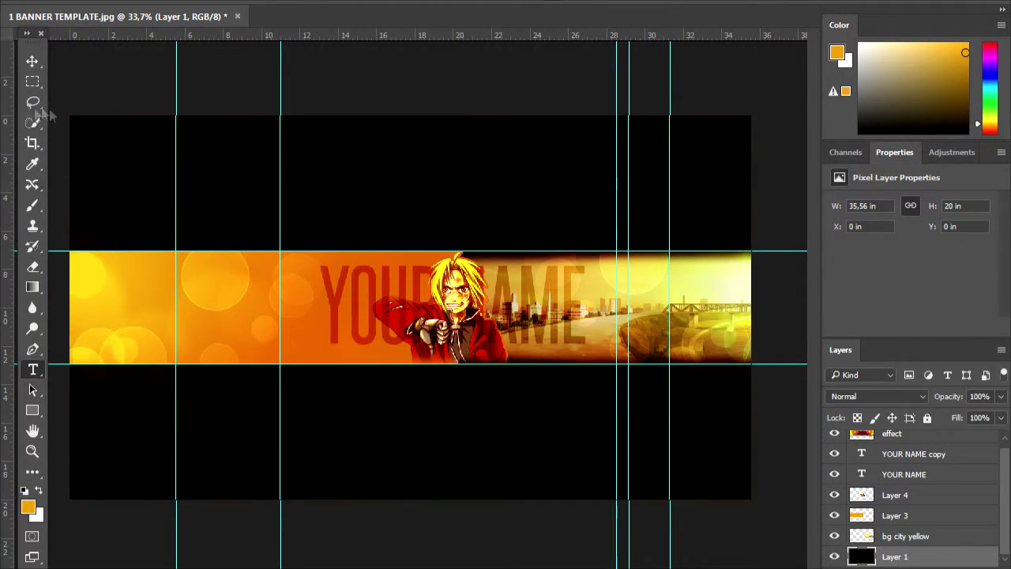
Step: Try out a 2520 px soft round brush around the banner on "Layer 1", first in pale yellow and then in white
left_click(922, 44)
right_click(557, 246)
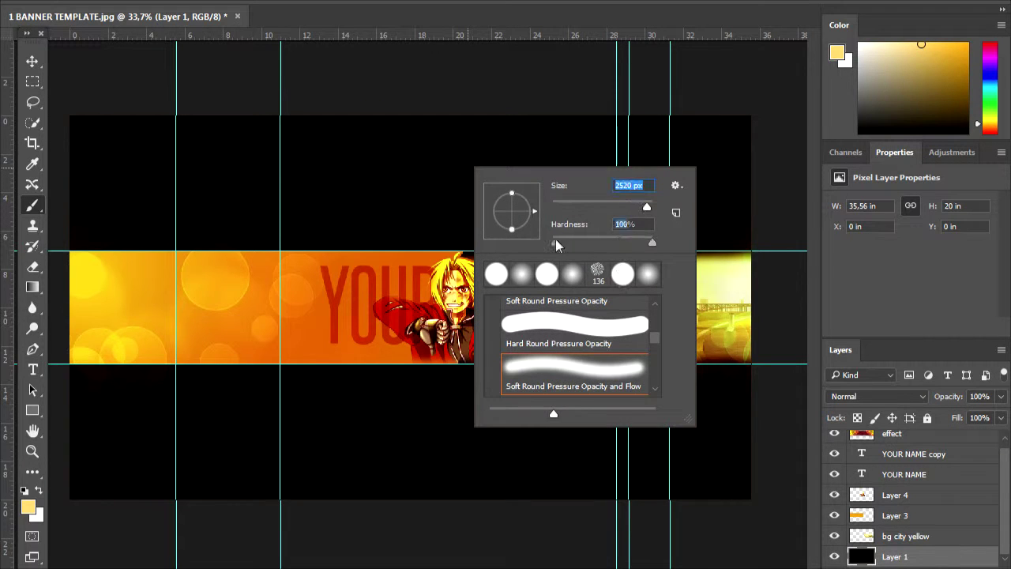
key("Return")
scroll(427, 222, "down", 5)
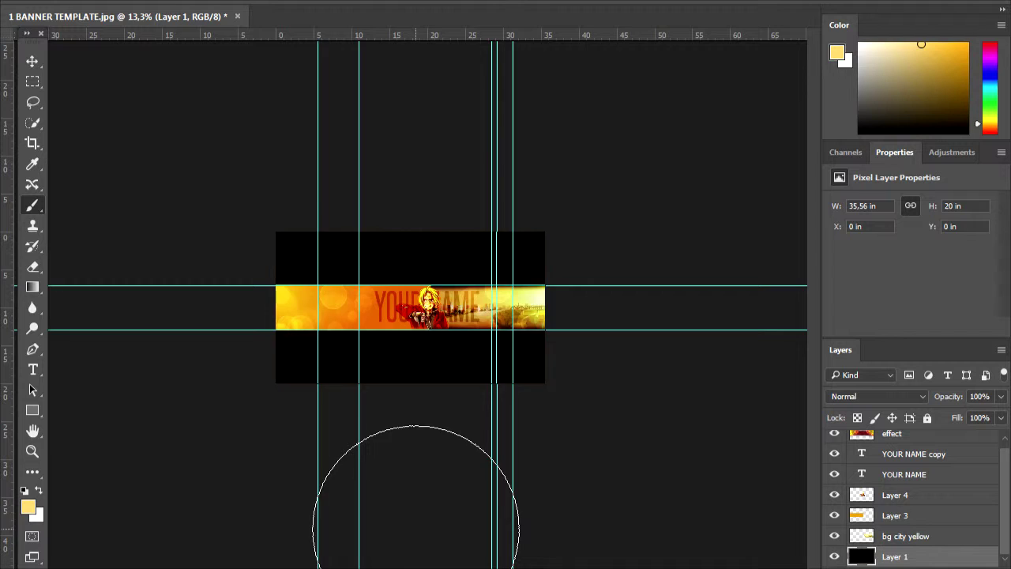
scroll(416, 506, "up", 3)
scroll(416, 505, "down", 3)
left_click(861, 45)
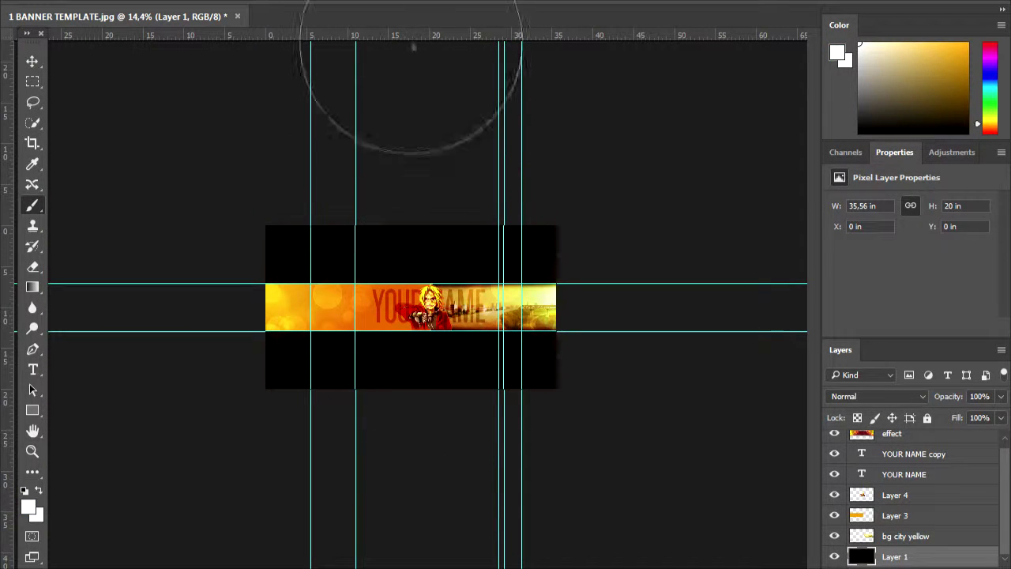
scroll(413, 47, "down", 1)
scroll(411, 443, "up", 3)
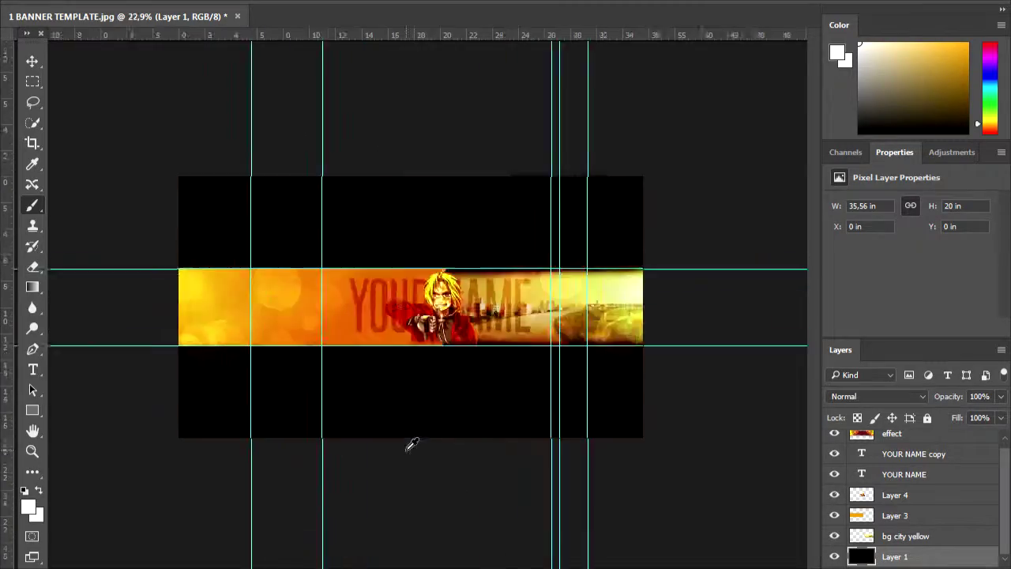
scroll(545, 431, "down", 3)
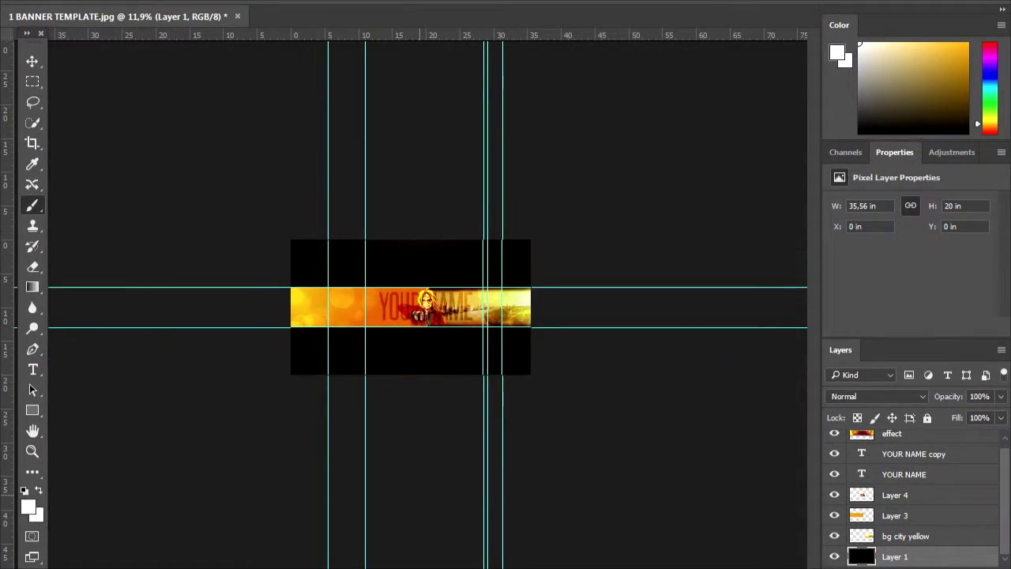
scroll(430, 463, "up", 3)
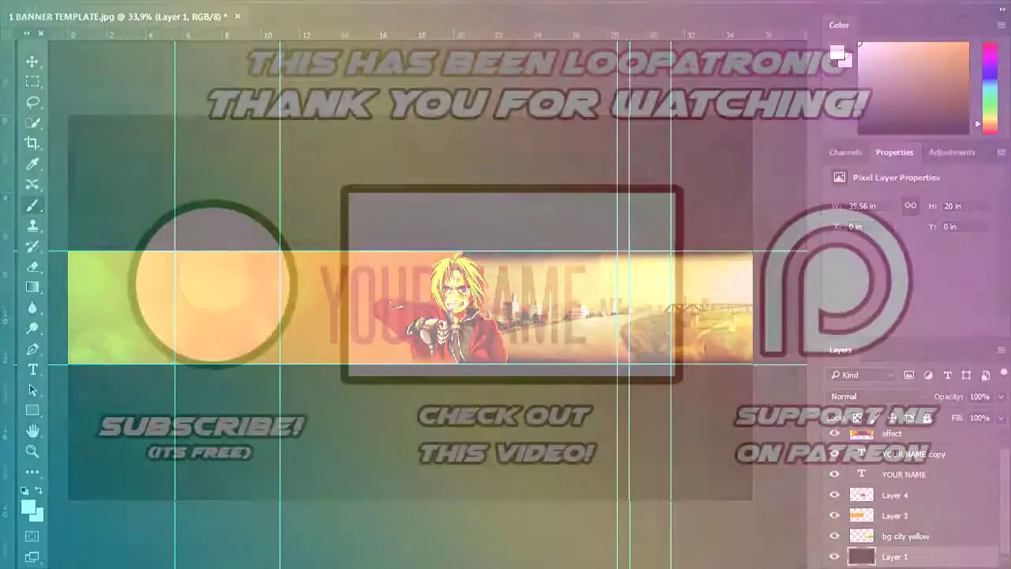